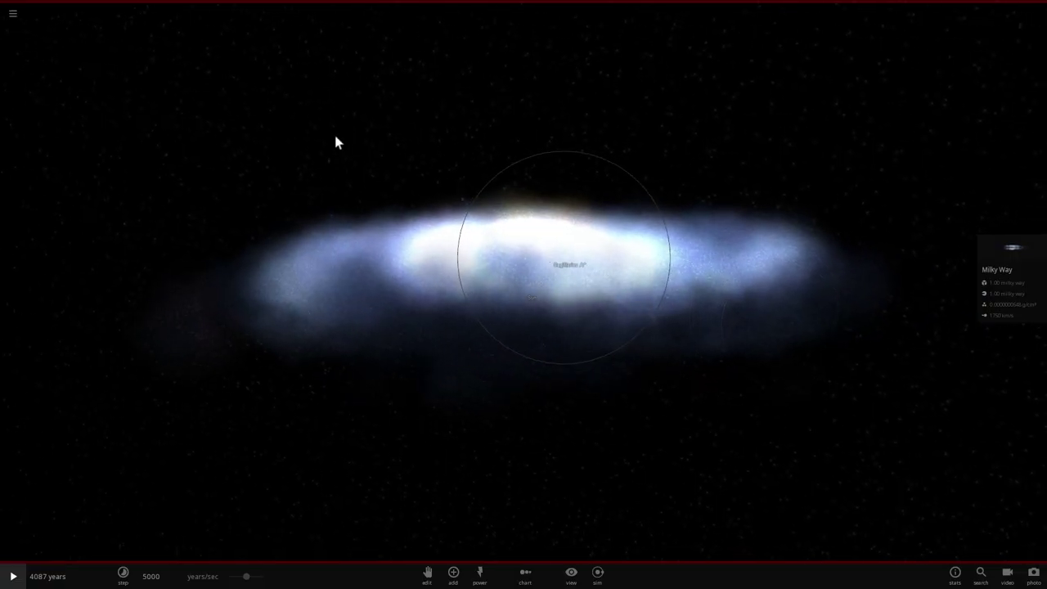
Step: Open the catalogue for adding objects and select the Small Mag. Cloud below the Milky Way to view its properties
left_click_drag(344, 161, 483, 316)
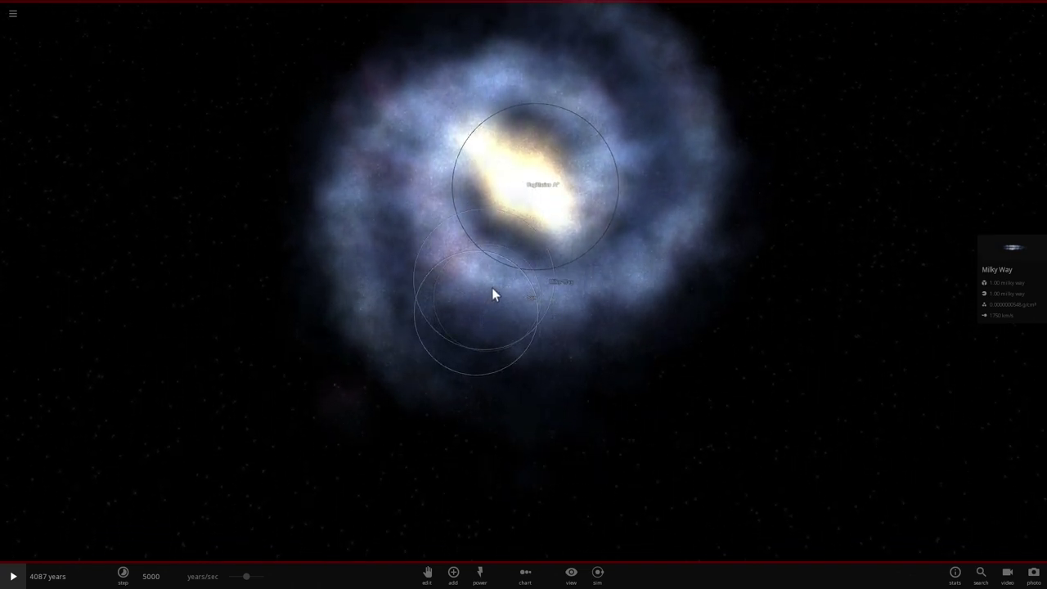
scroll(493, 282, "down", 3)
left_click_drag(491, 277, 582, 241)
scroll(567, 247, "up", 3)
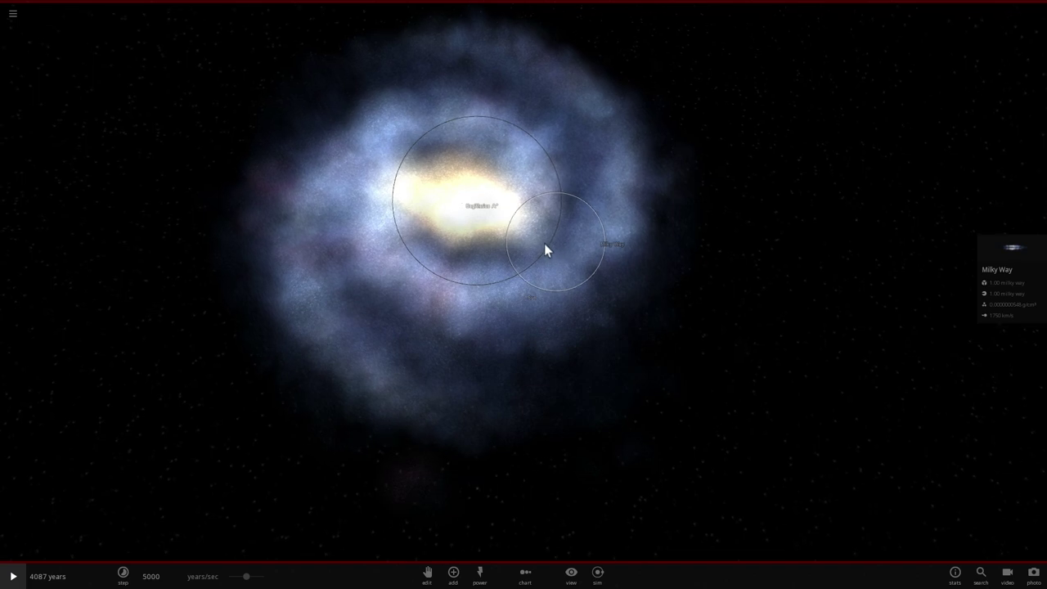
left_click_drag(545, 246, 482, 529)
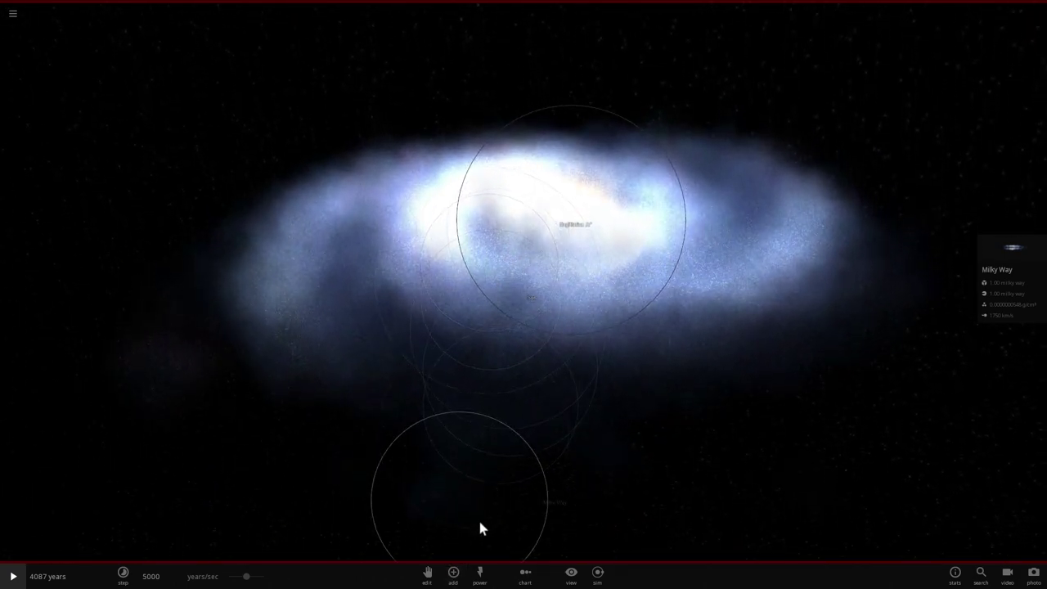
left_click(453, 572)
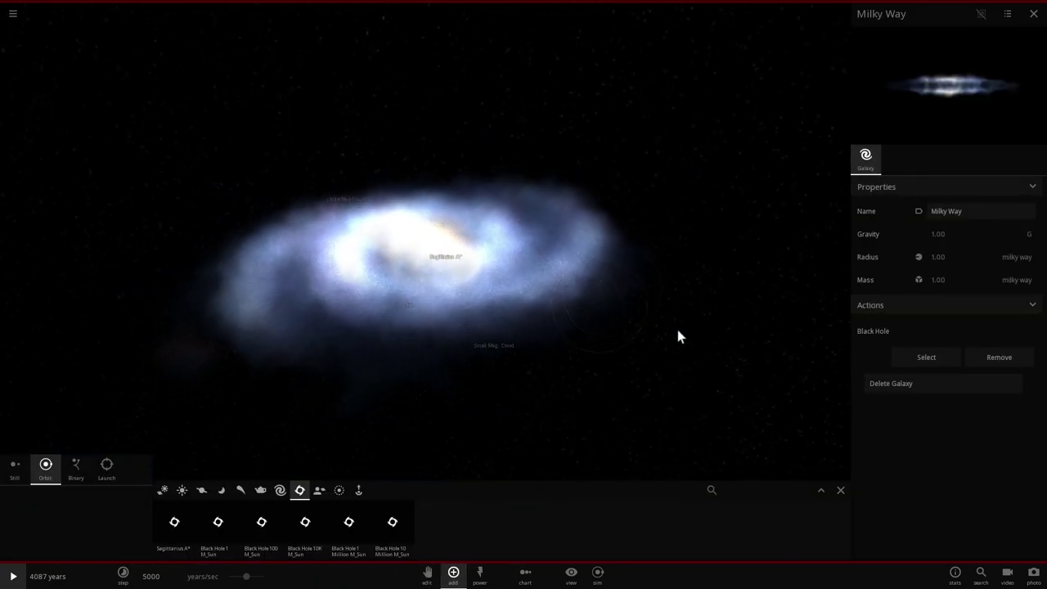
scroll(689, 315, "up", 3)
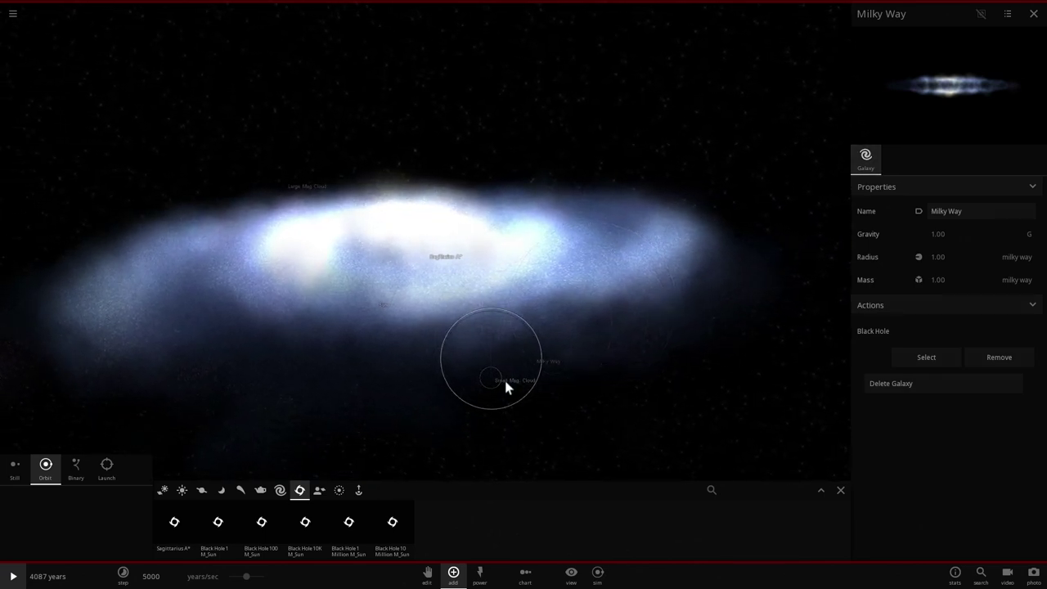
left_click(495, 382)
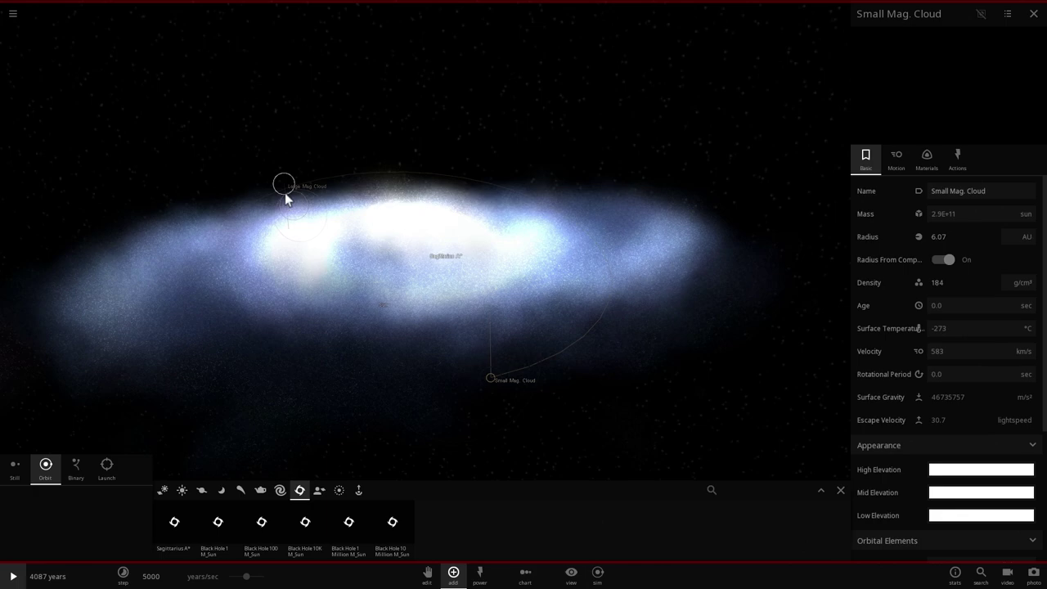
Step: Examine the particles surrounding Sagittarius A* in the Milky Way from several angles, both close up and from afar
left_click_drag(566, 244, 537, 222)
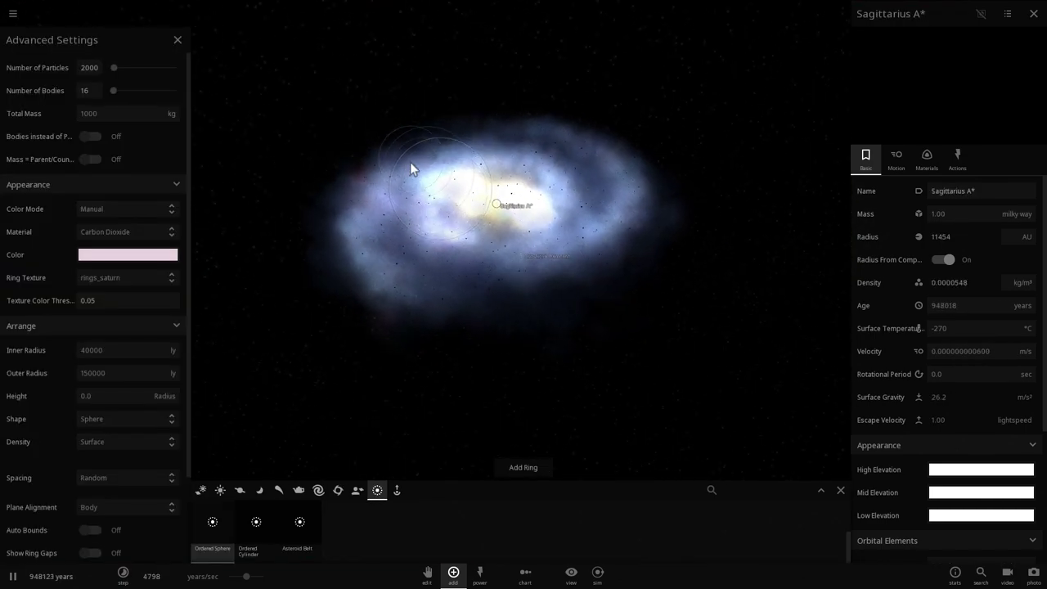
scroll(413, 170, "down", 3)
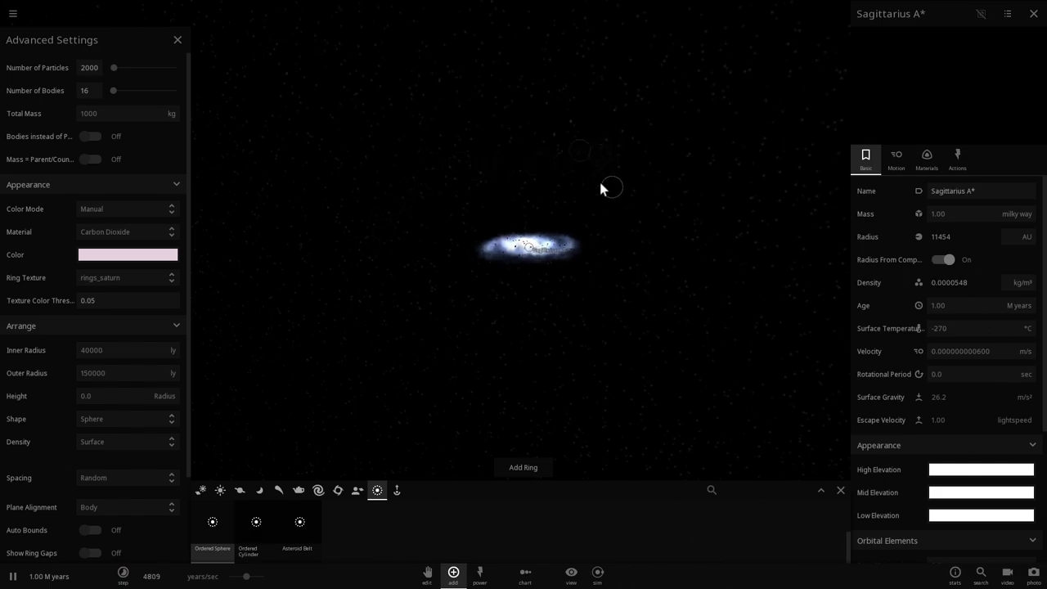
scroll(599, 187, "up", 5)
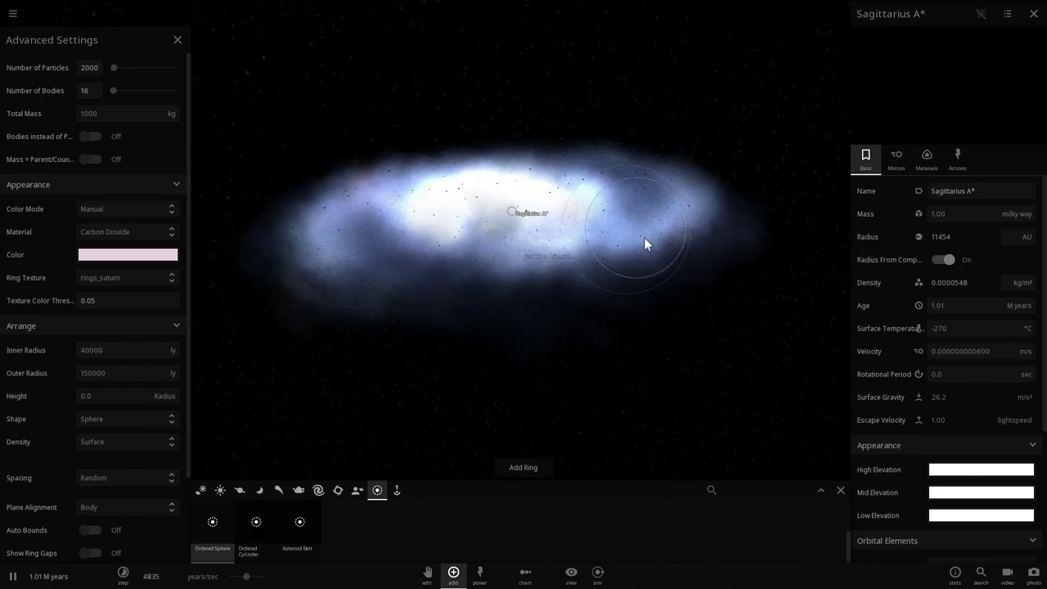
right_click_drag(644, 240, 607, 263)
scroll(607, 263, "up", 8)
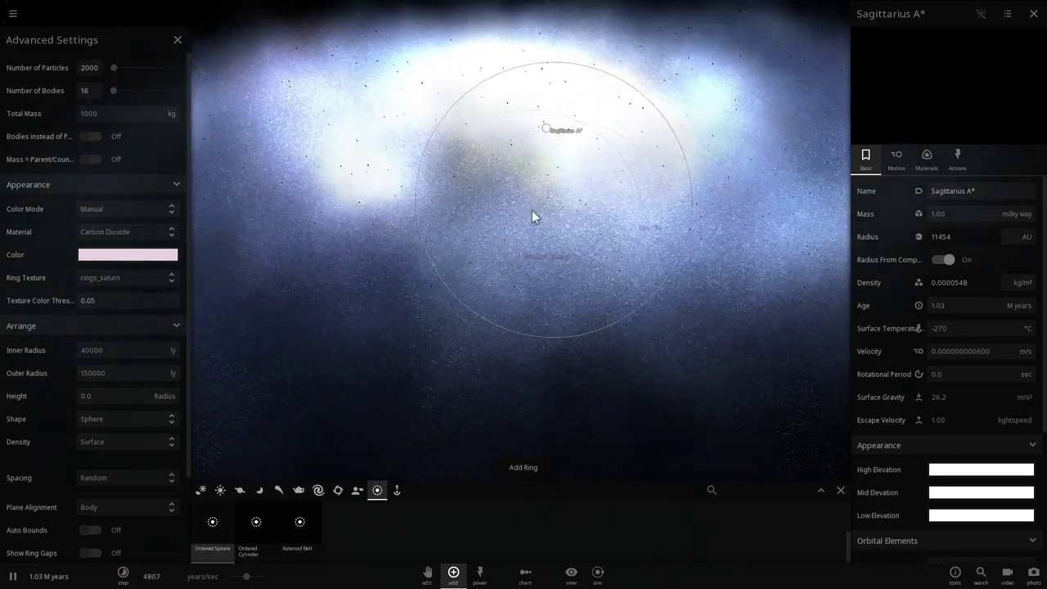
scroll(532, 210, "down", 5)
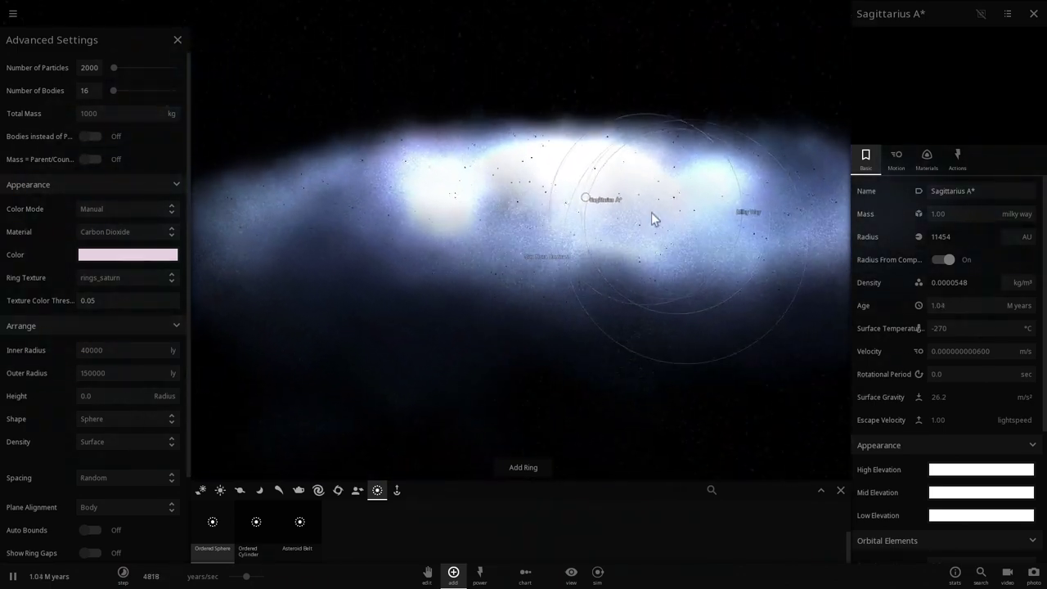
right_click_drag(652, 212, 620, 259)
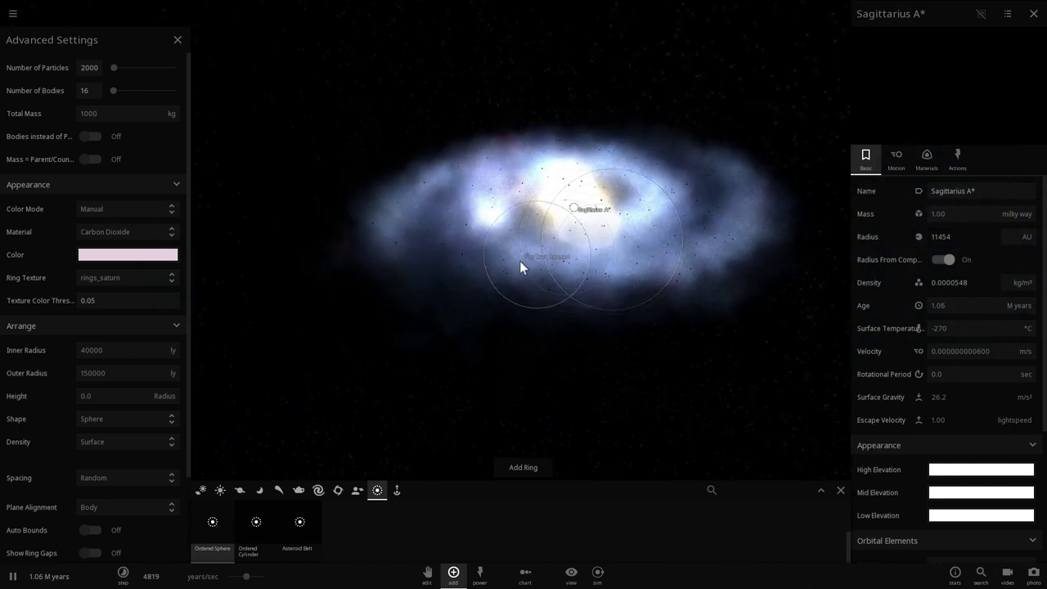
right_click_drag(740, 163, 542, 200)
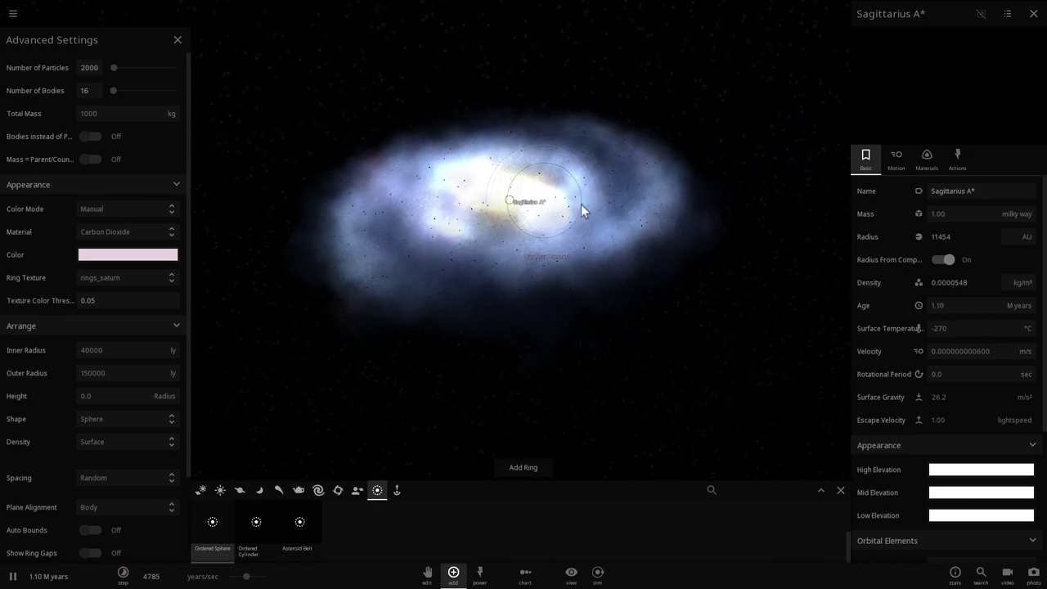
scroll(585, 210, "down", 3)
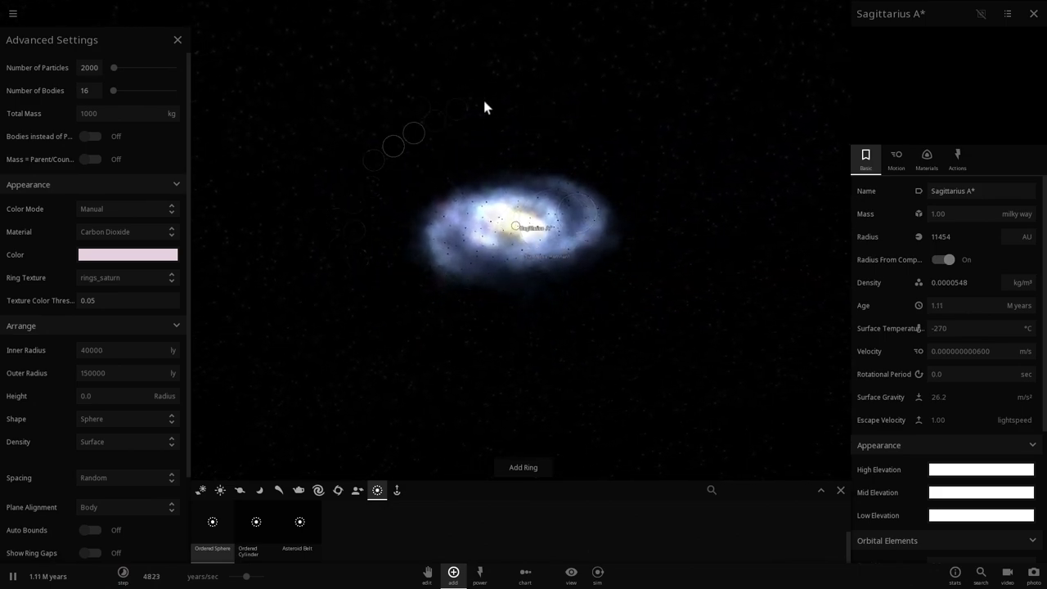
Step: Set the Ordered Sphere's particle color to light green and add it as a ring around Sagittarius A*
left_click(170, 256)
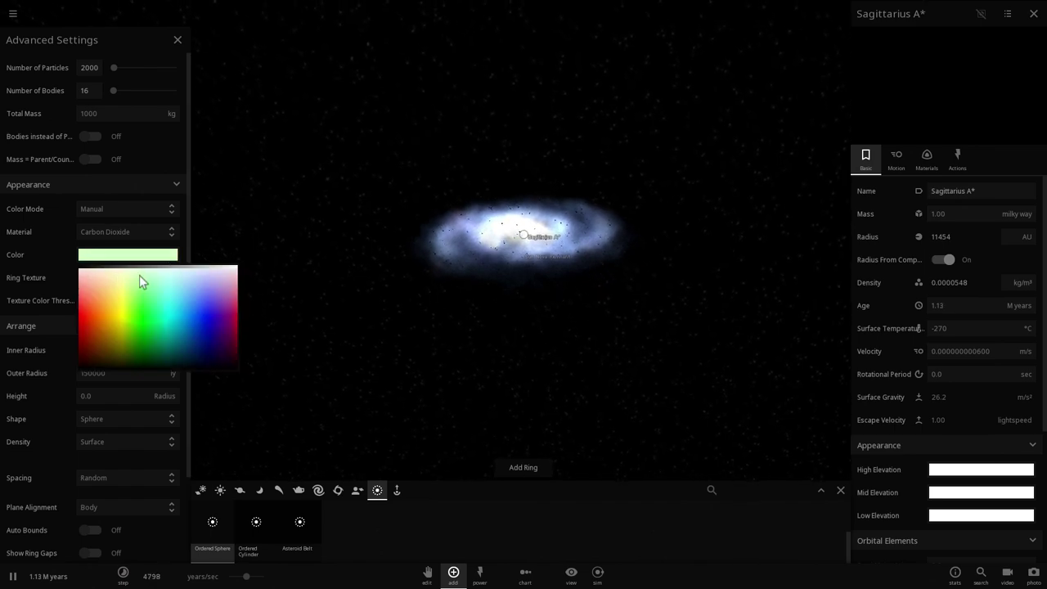
left_click(141, 281)
right_click_drag(344, 332, 393, 332)
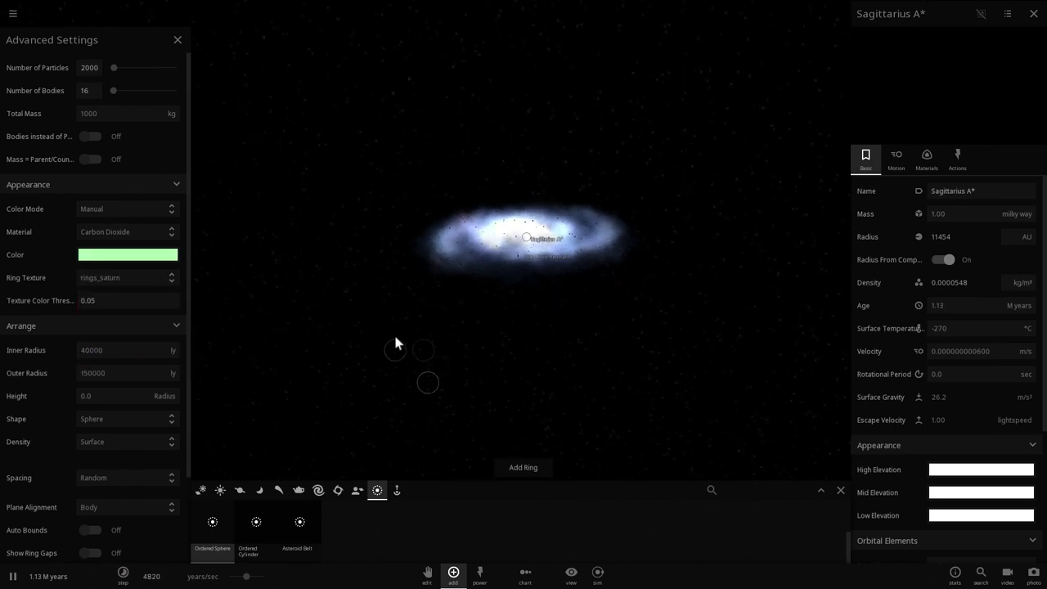
left_click(521, 467)
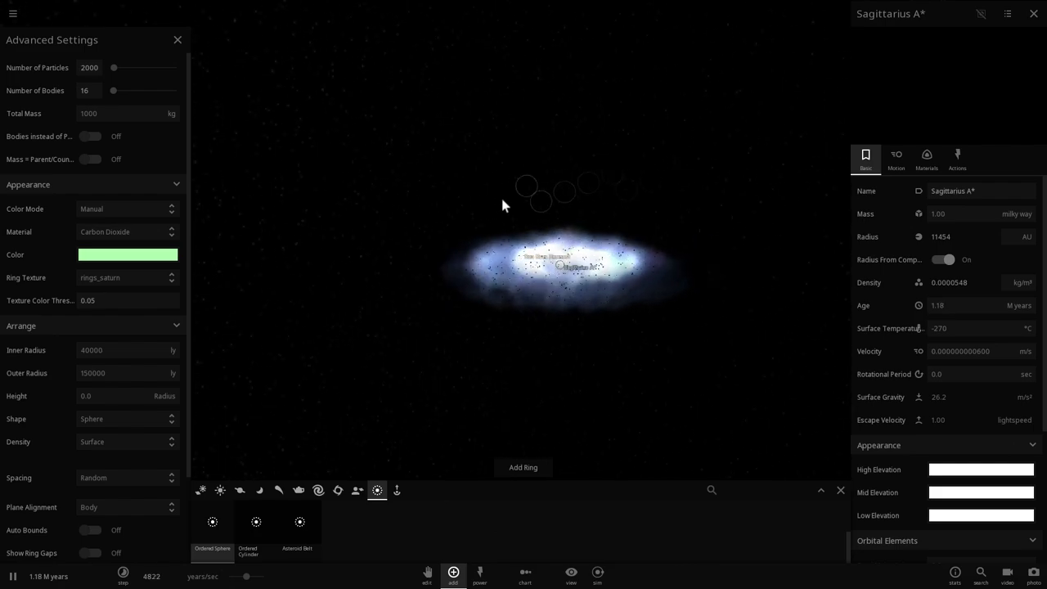
Step: Inspect the added ring particles across the galaxy from above, edge-on, near and far
left_click_drag(507, 237, 345, 341)
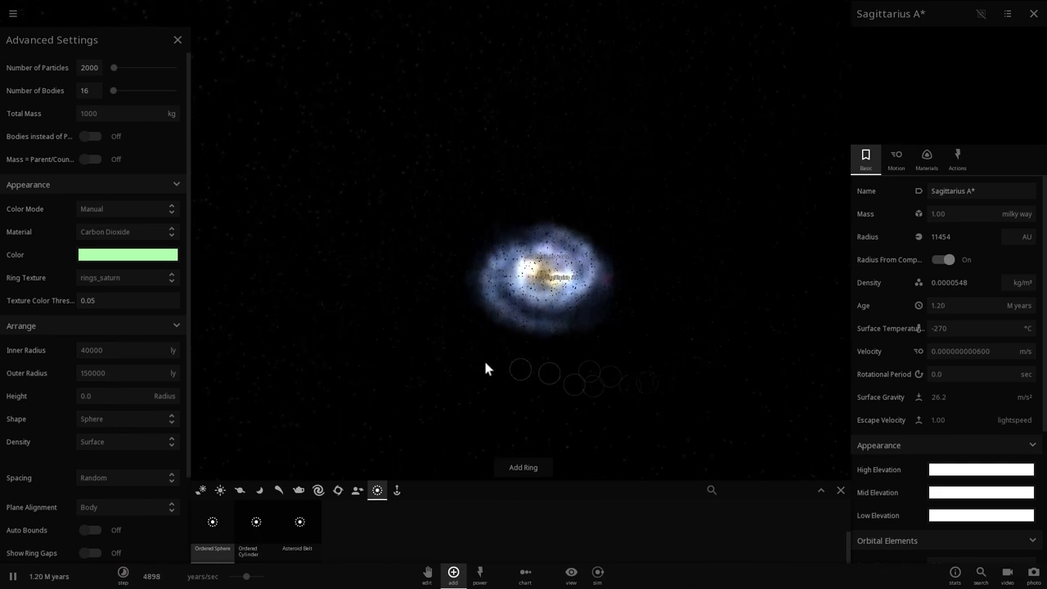
left_click_drag(471, 334, 551, 297)
scroll(710, 255, "up", 5)
scroll(720, 262, "up", 3)
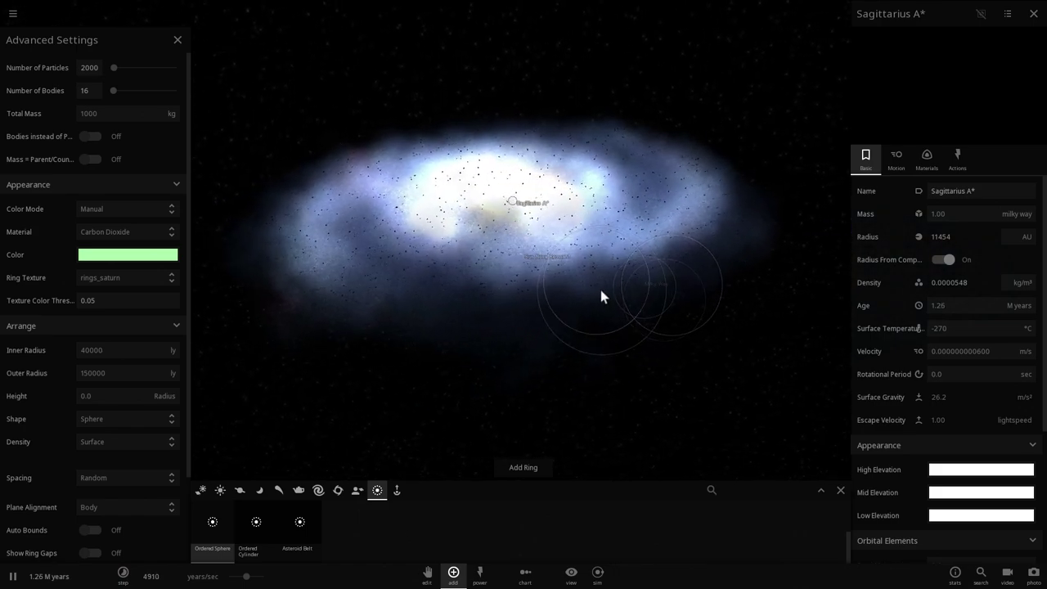
scroll(607, 256, "down", 5)
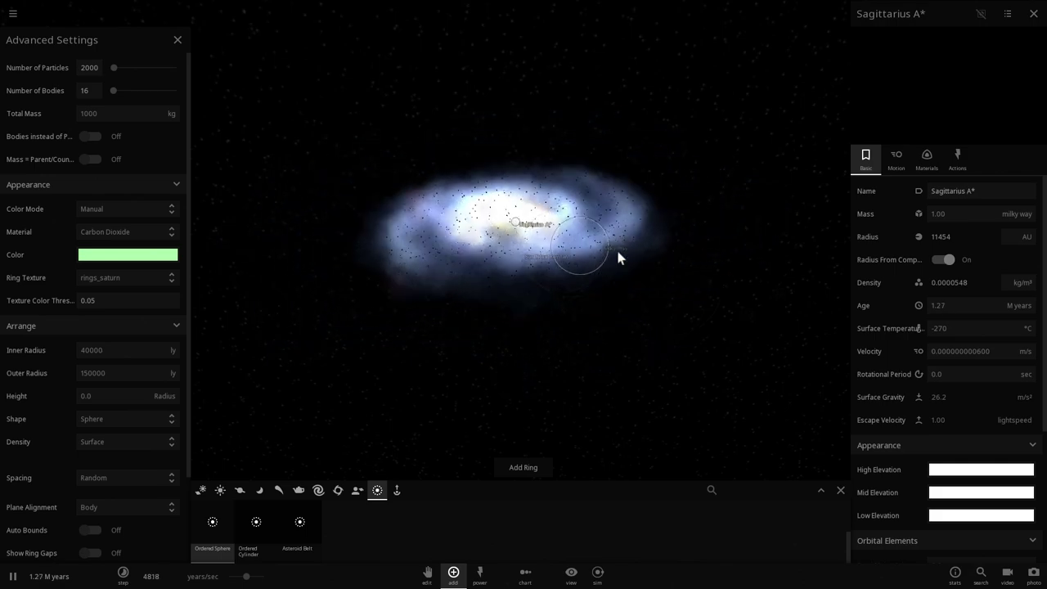
scroll(613, 253, "down", 3)
scroll(543, 258, "up", 5)
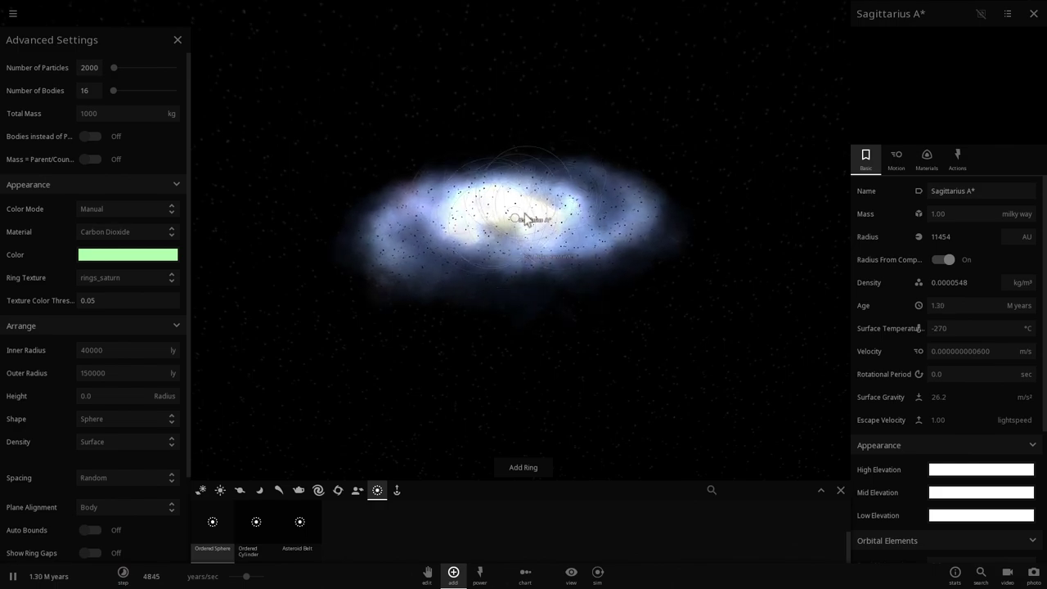
left_click_drag(525, 220, 611, 279)
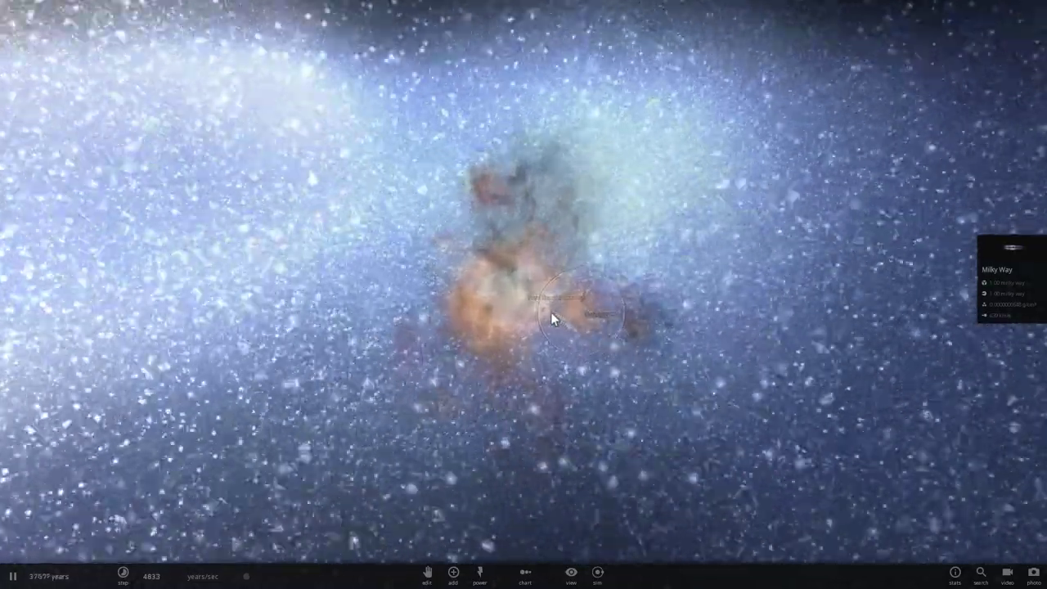
Step: Examine the orange nebula inside the Milky Way up close and from outside the galaxy while the simulation runs
scroll(551, 312, "up", 3)
left_click_drag(550, 312, 509, 330)
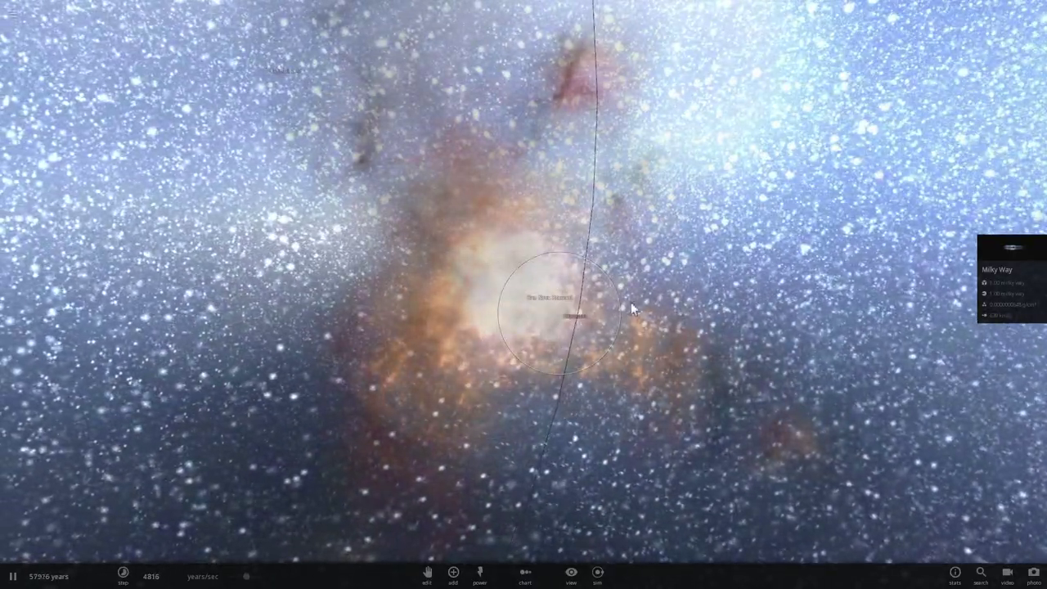
scroll(674, 251, "down", 5)
left_click_drag(800, 250, 368, 305)
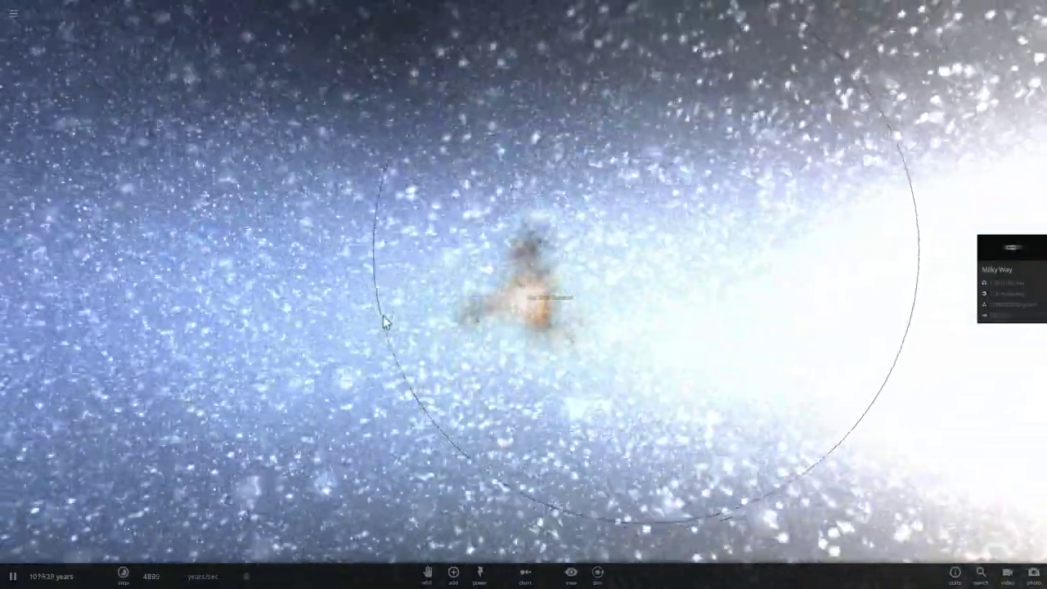
left_click_drag(384, 315, 744, 348)
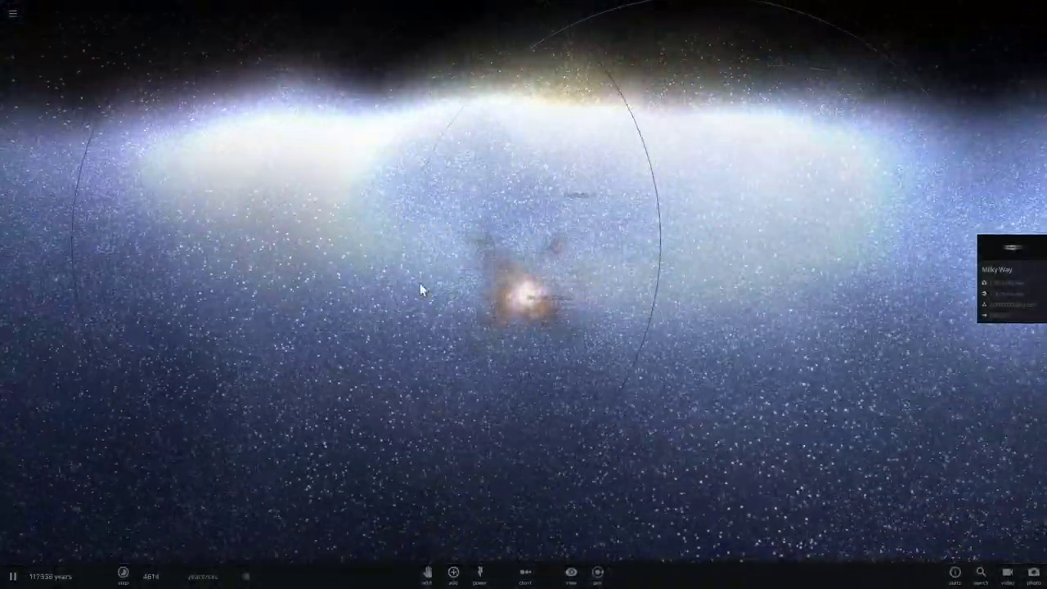
left_click_drag(419, 283, 624, 322)
scroll(597, 325, "down", 4)
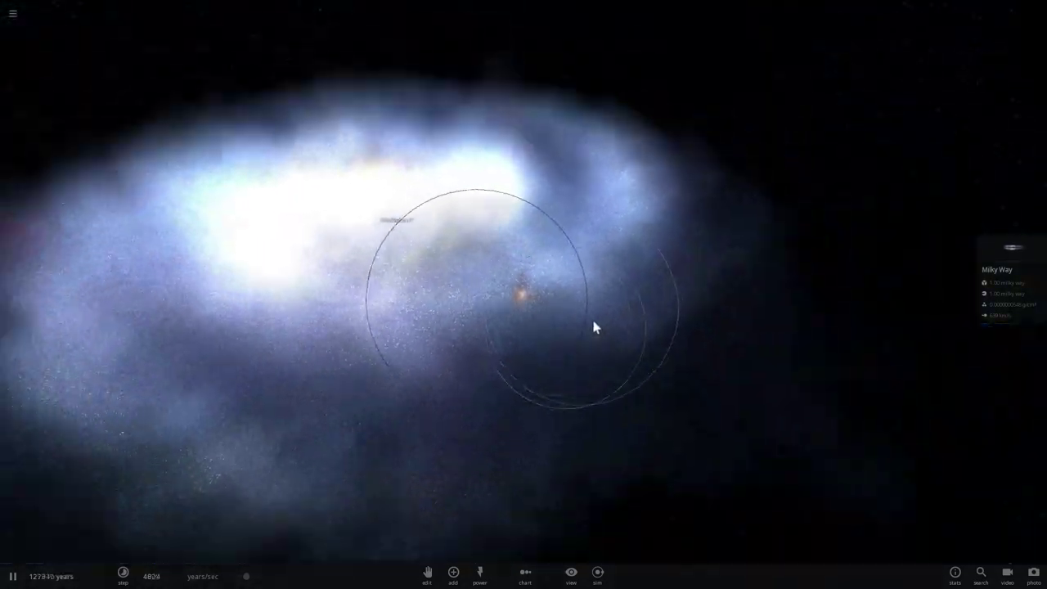
scroll(270, 437, "down", 3)
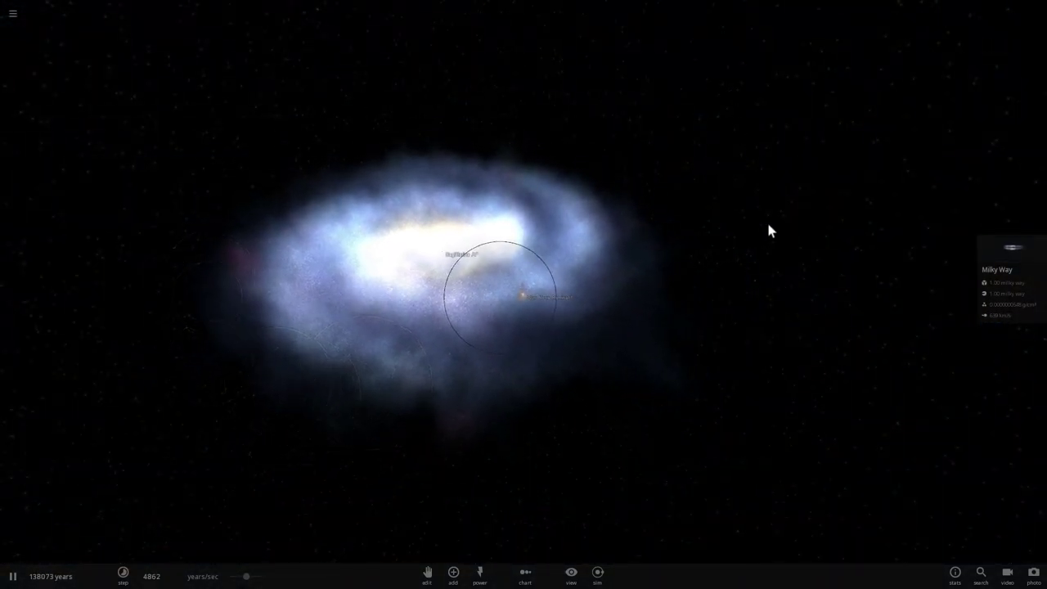
scroll(524, 190, "up", 10)
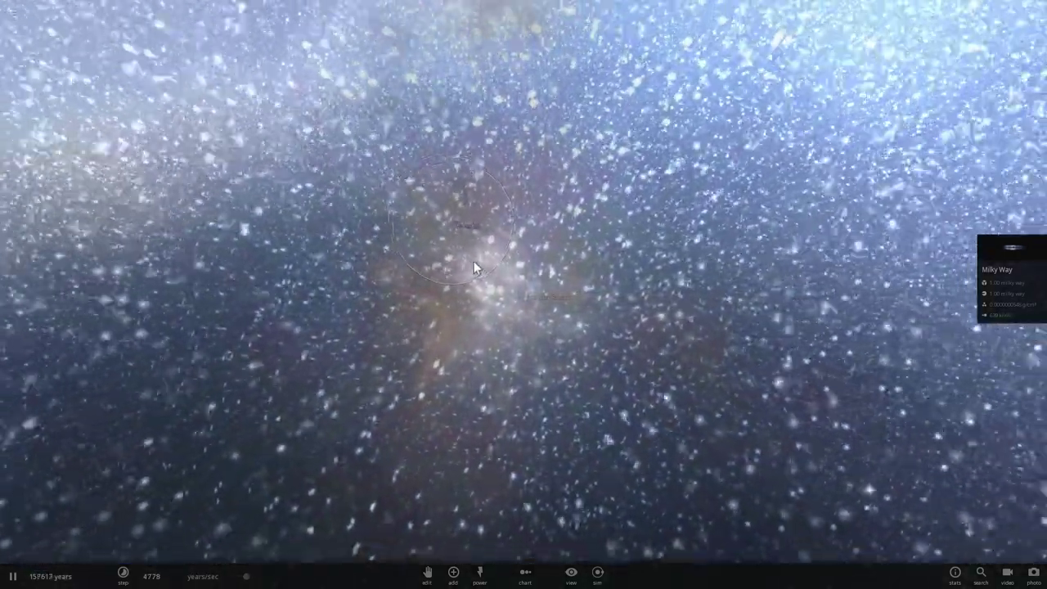
scroll(334, 317, "down", 2)
scroll(320, 329, "down", 3)
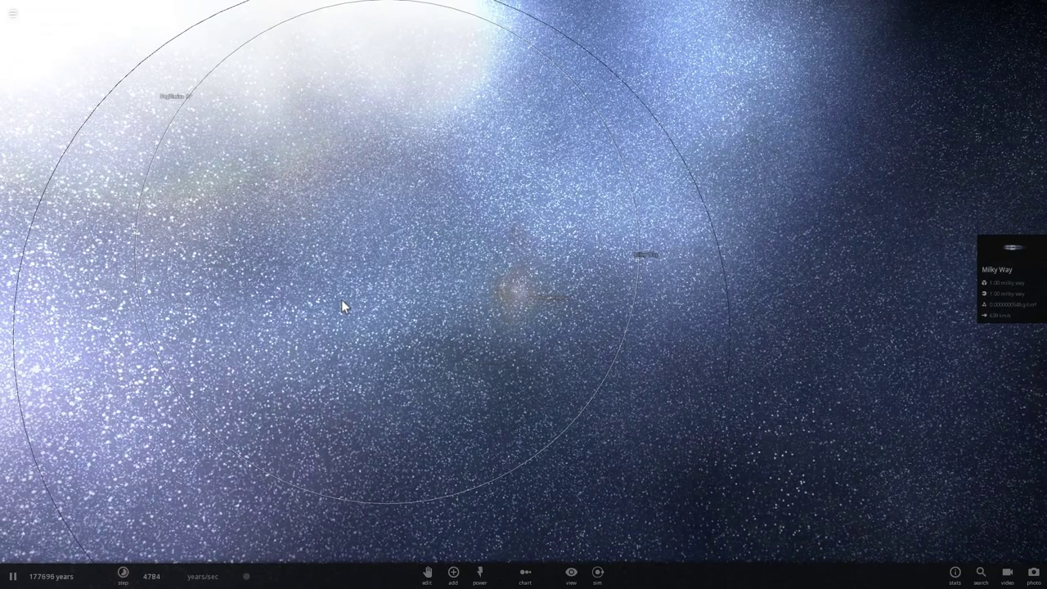
scroll(447, 304, "down", 5)
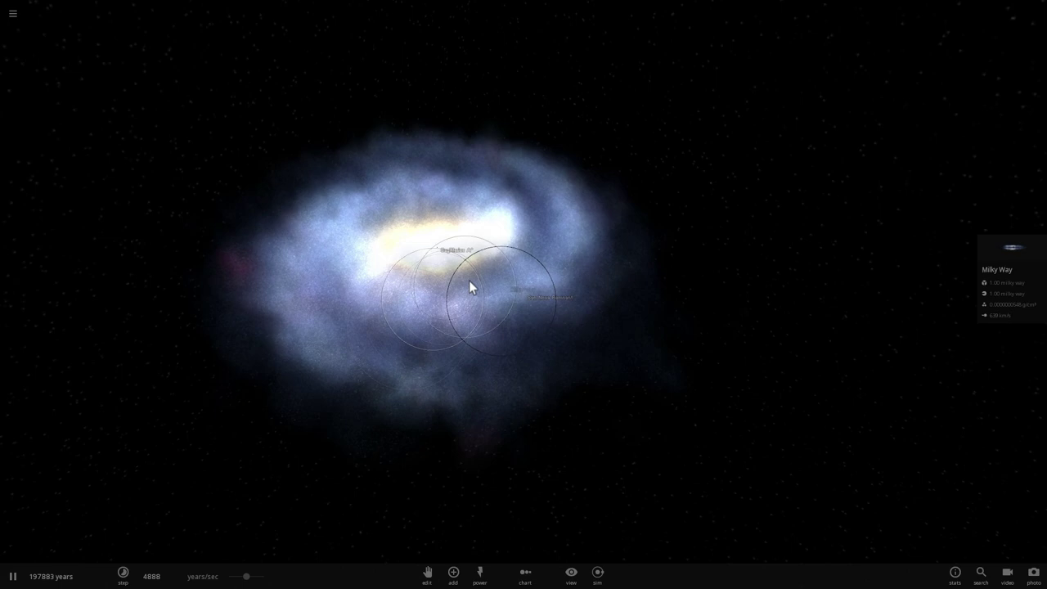
Step: Compare the whole Milky Way from outside with the star field around the nebula's location
left_click_drag(449, 286, 333, 314)
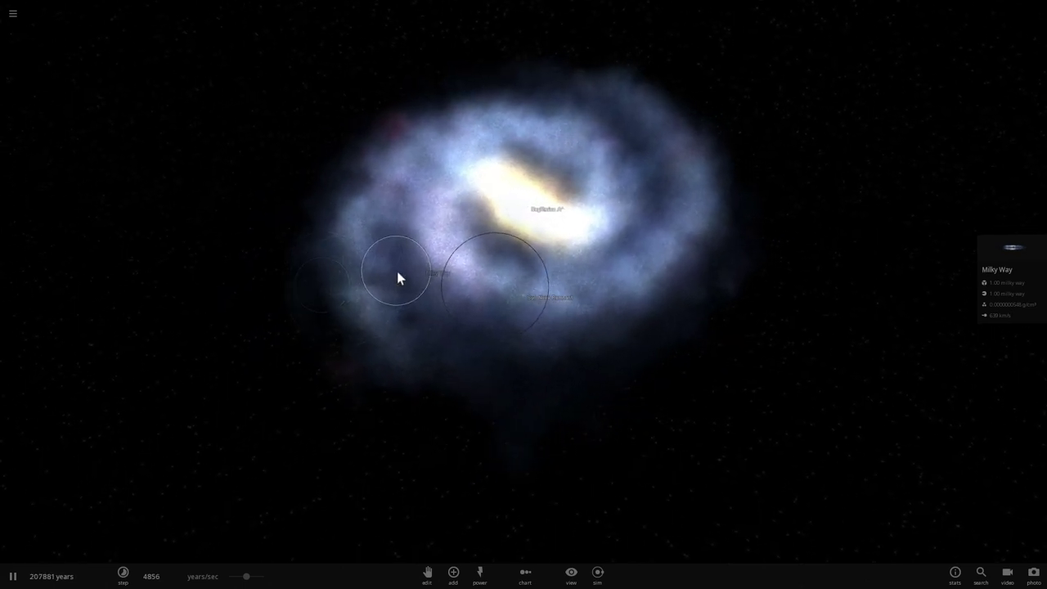
left_click_drag(406, 287, 423, 256)
scroll(416, 252, "up", 4)
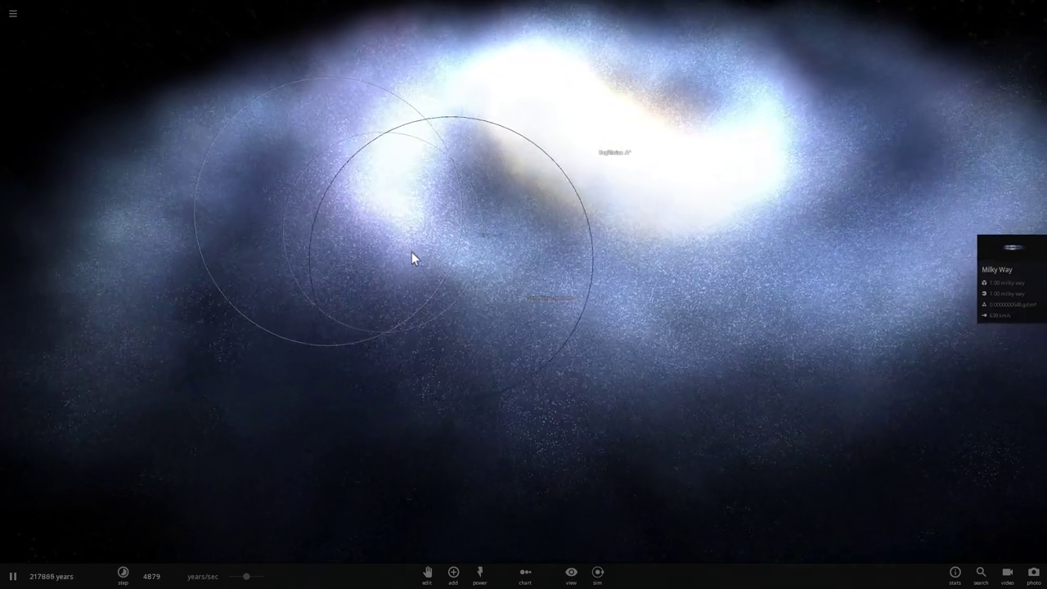
scroll(413, 255, "down", 1)
scroll(418, 259, "down", 5)
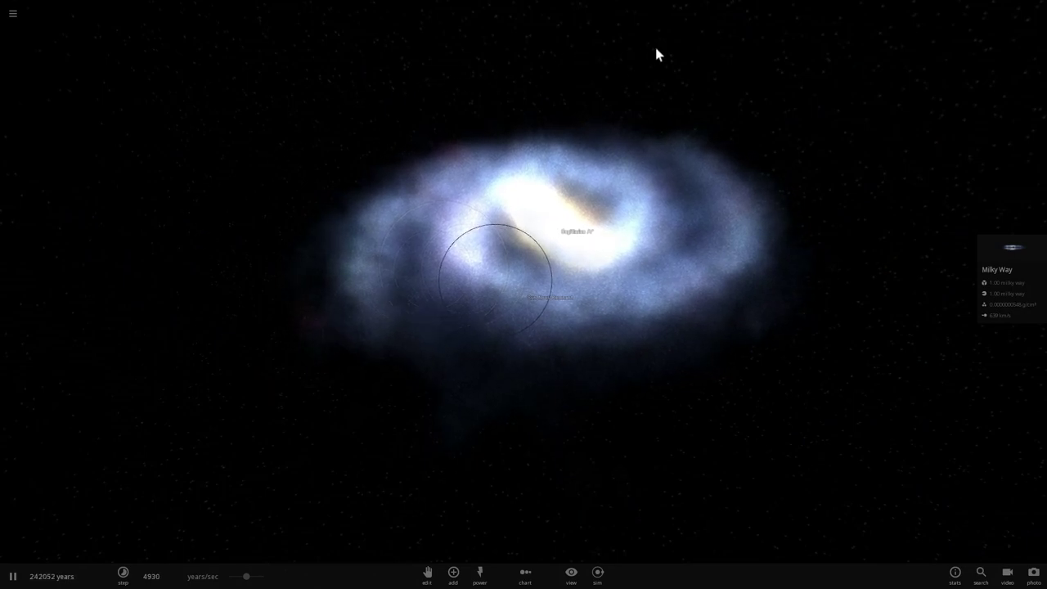
scroll(485, 301, "up", 10)
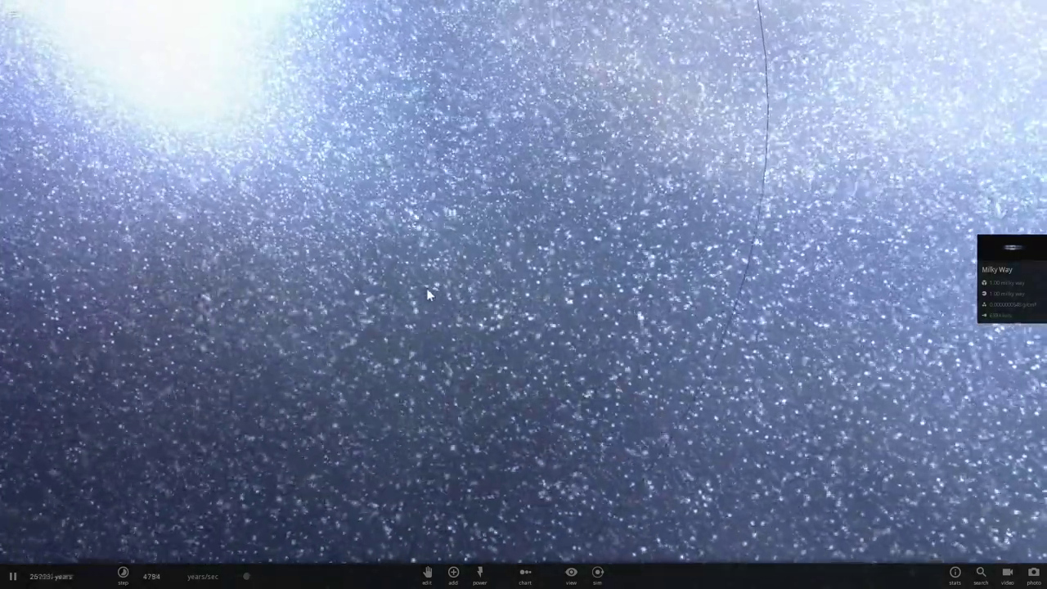
left_click_drag(426, 290, 560, 254)
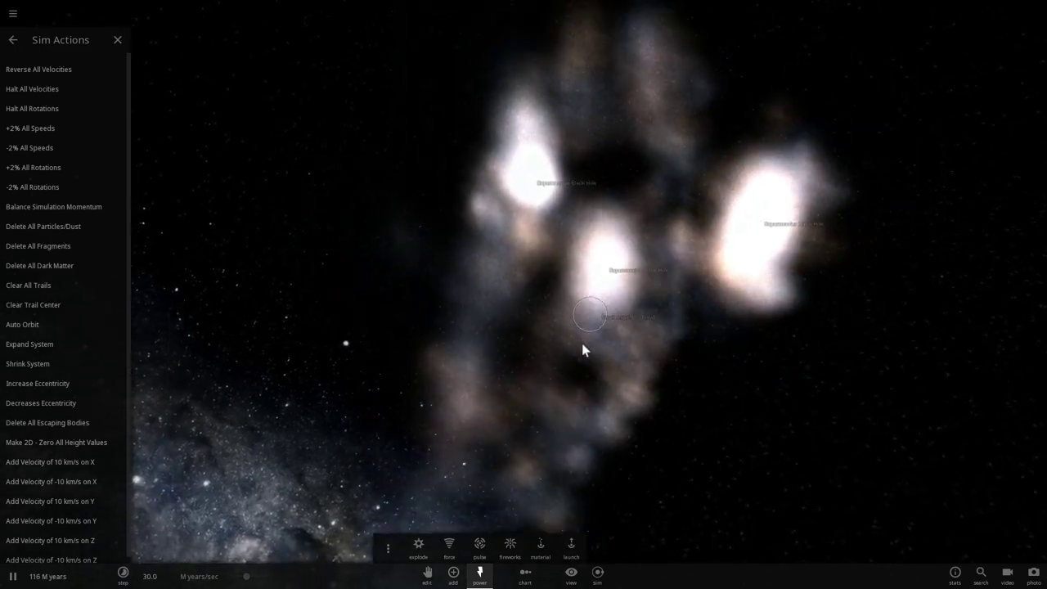
Step: Examine the interacting supermassive black holes and the surrounding particle clouds from several angles and distances while the simulation runs
left_click_drag(582, 343, 509, 392)
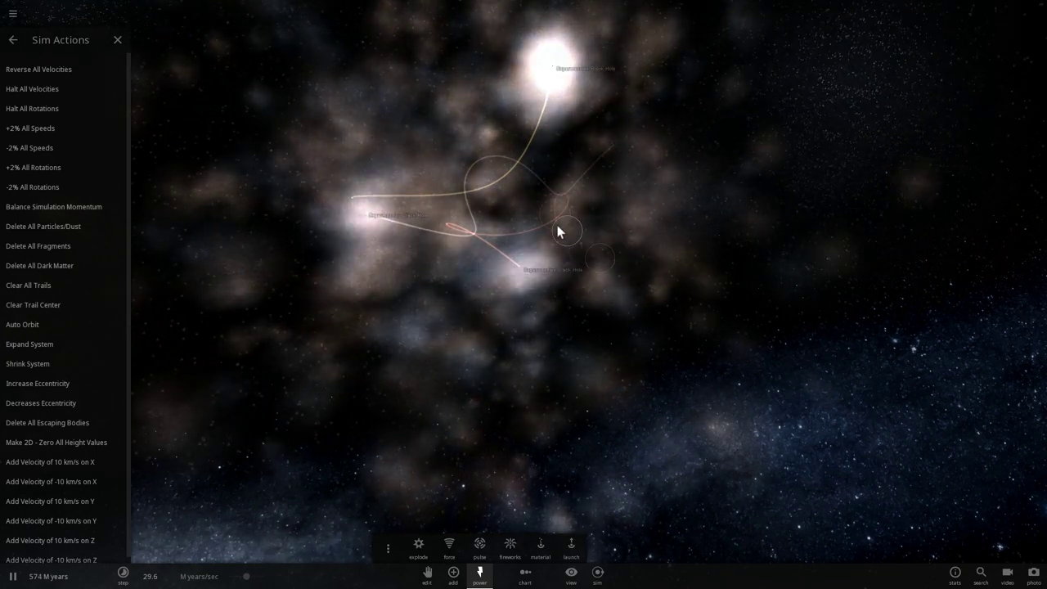
scroll(412, 214, "down", 3)
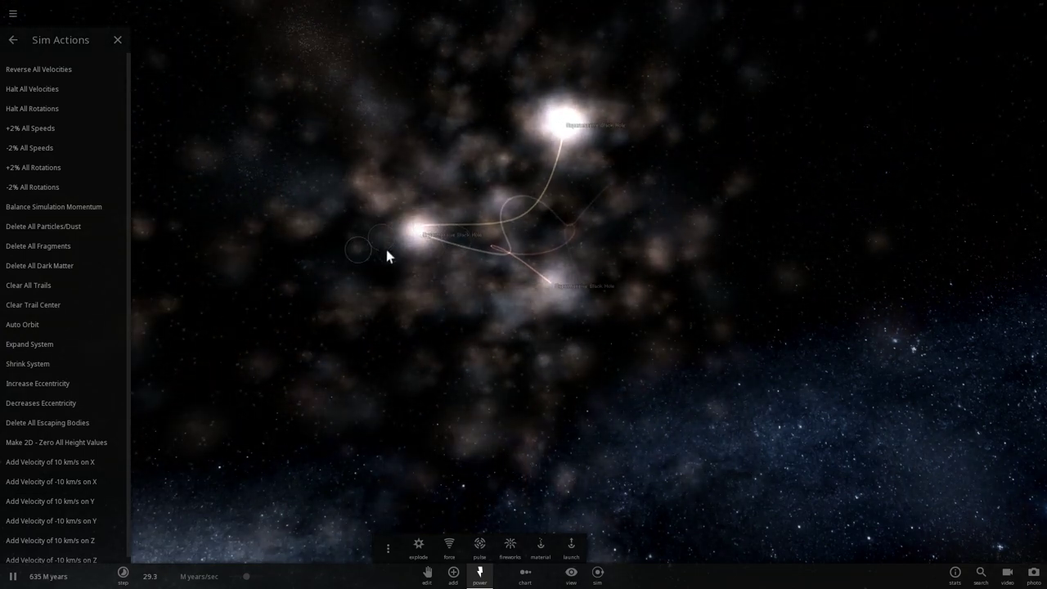
key("space")
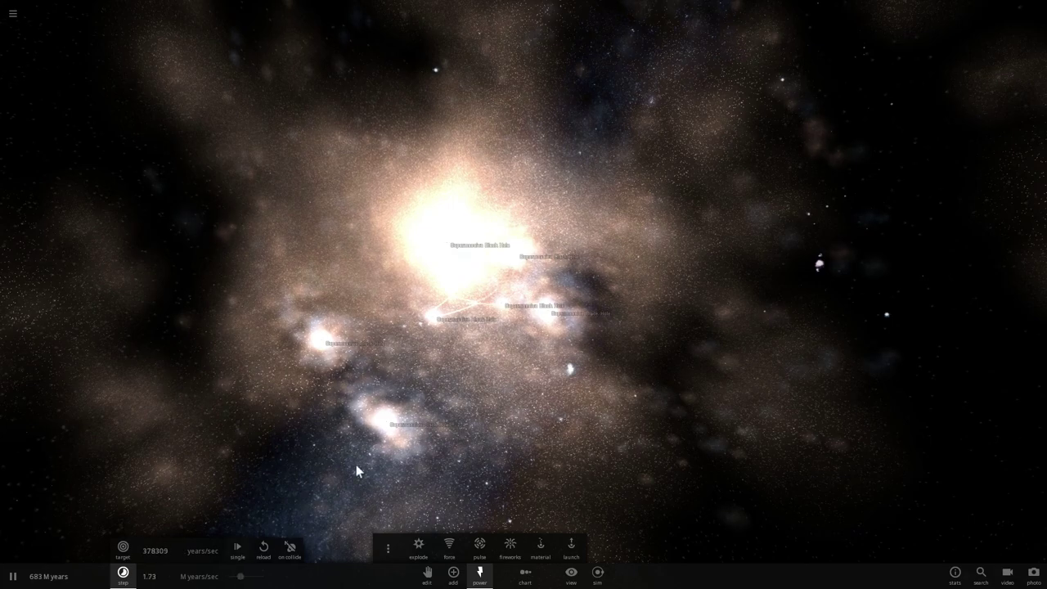
left_click_drag(429, 383, 442, 326)
scroll(613, 293, "up", 2)
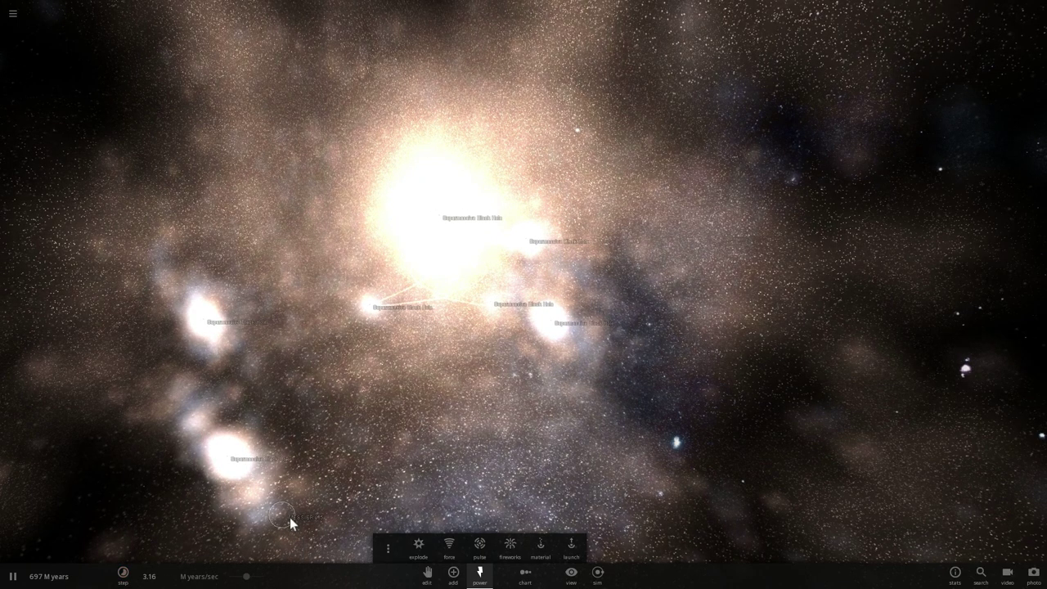
left_click_drag(542, 385, 458, 375)
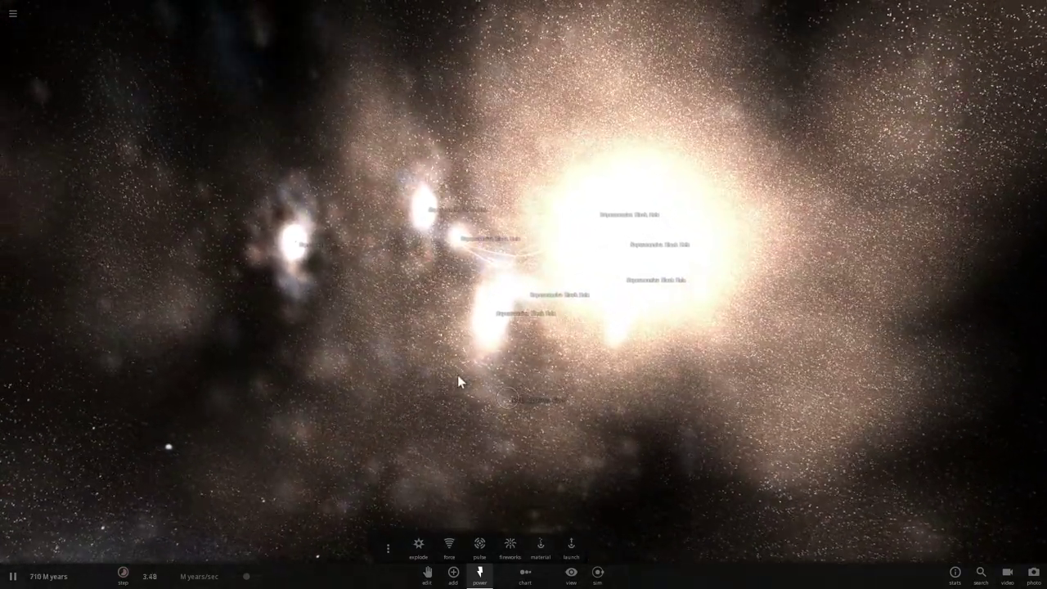
left_click_drag(528, 356, 484, 337)
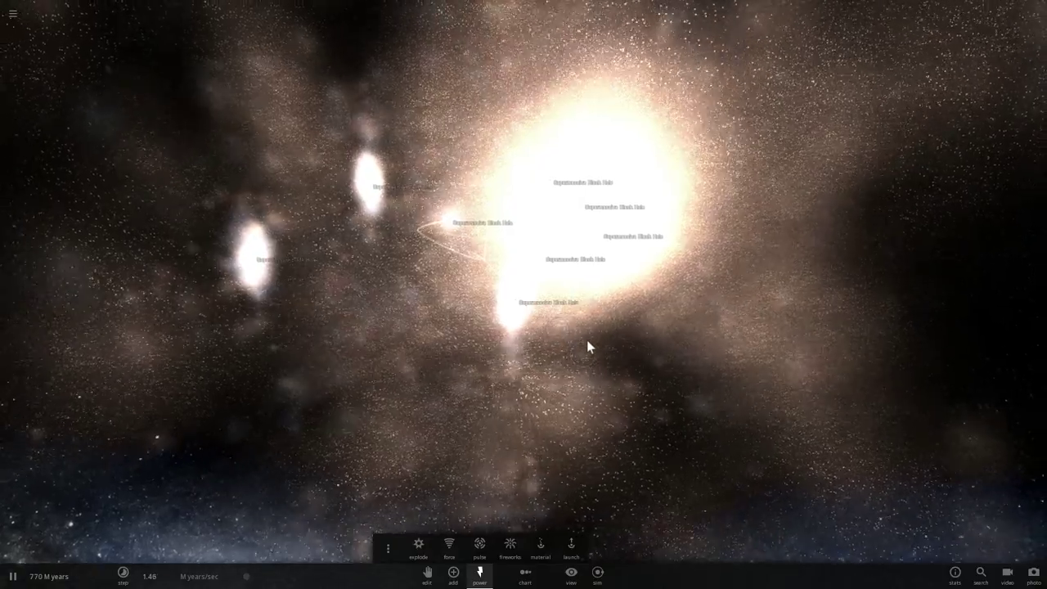
scroll(618, 325, "up", 4)
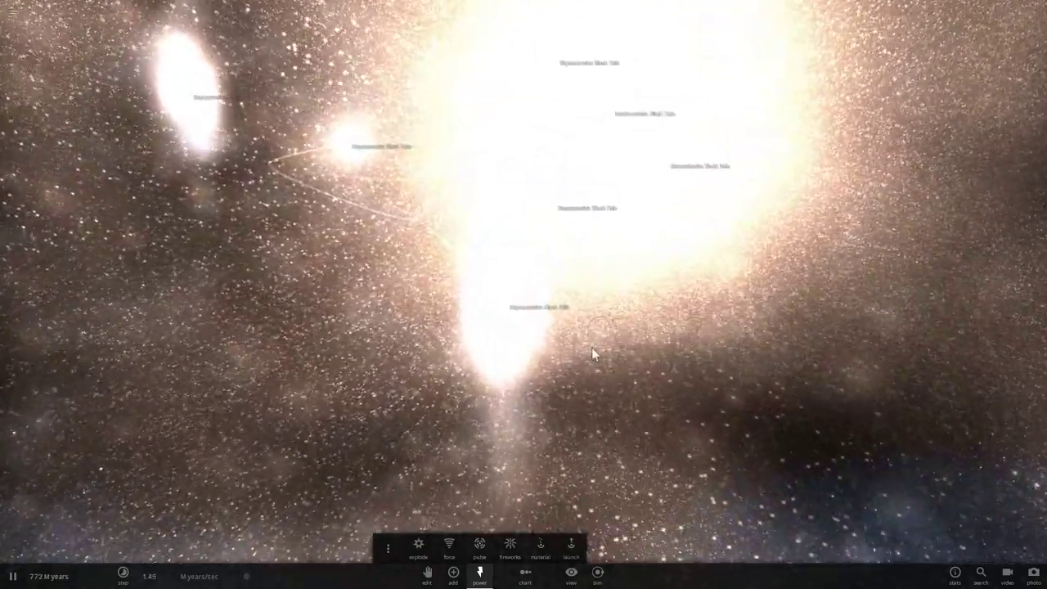
left_click_drag(591, 346, 545, 344)
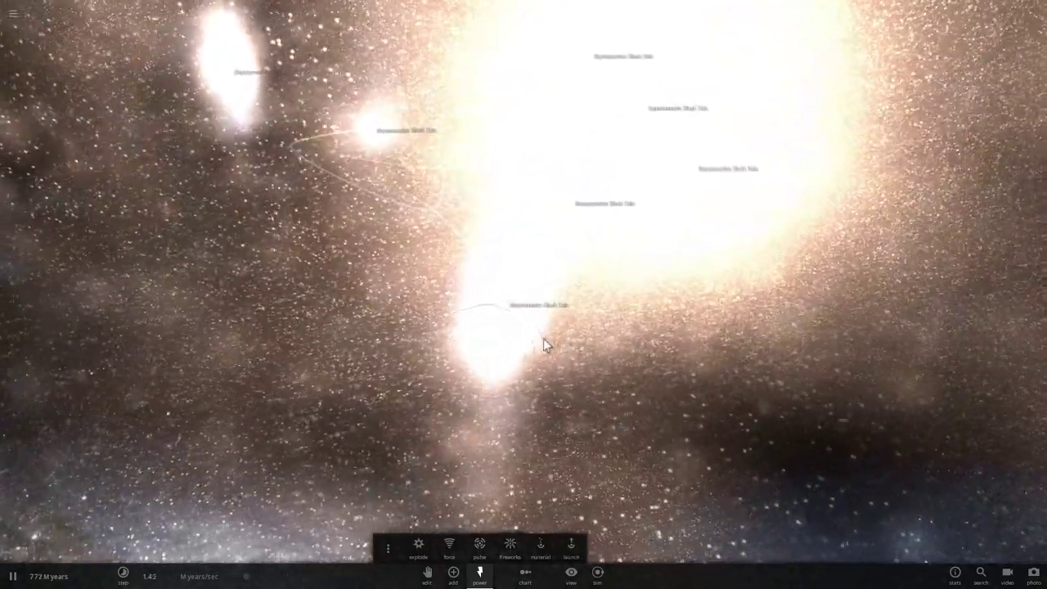
left_click_drag(512, 302, 586, 274)
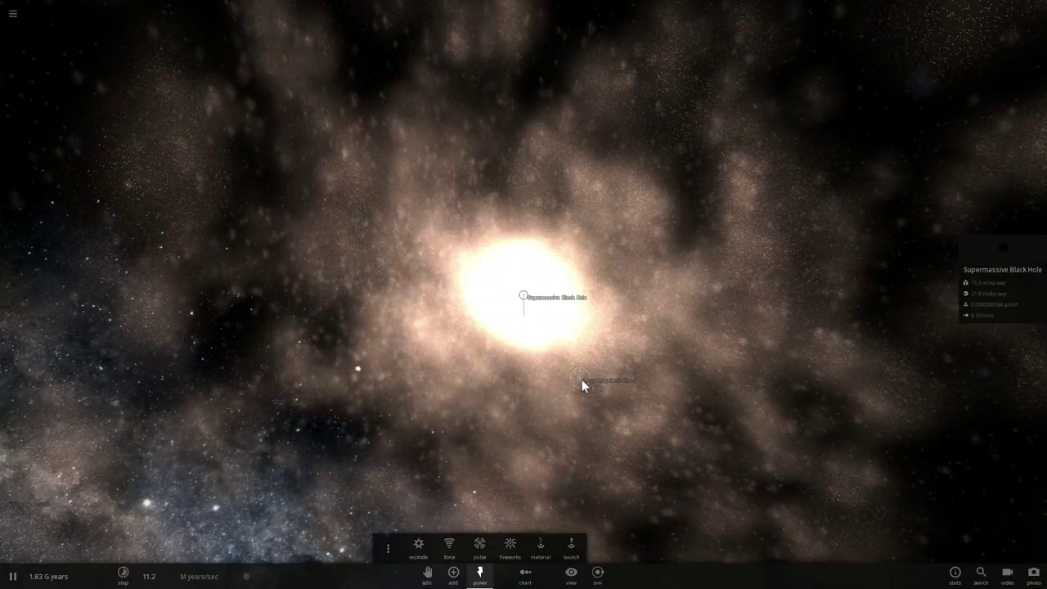
left_click_drag(581, 379, 700, 326)
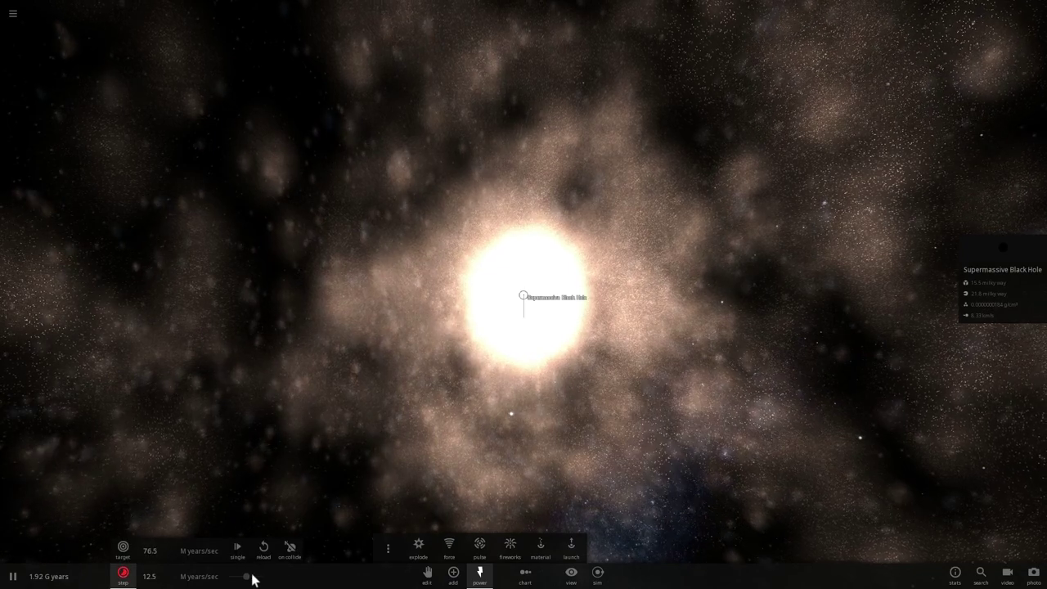
Step: Slow the simulation down to about 4.2 million years per second
left_click(248, 574)
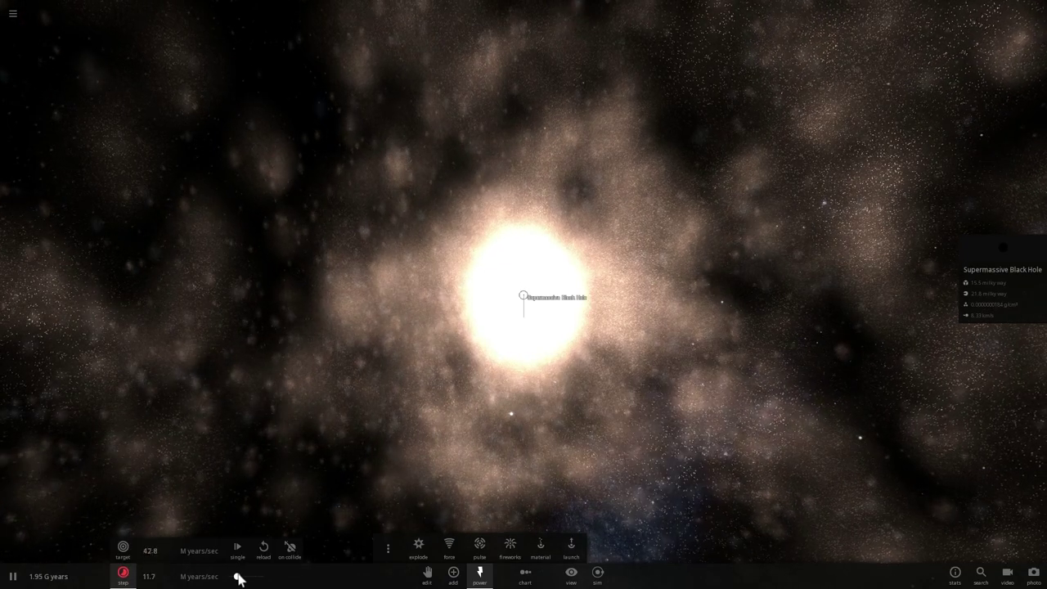
left_click_drag(242, 577, 239, 577)
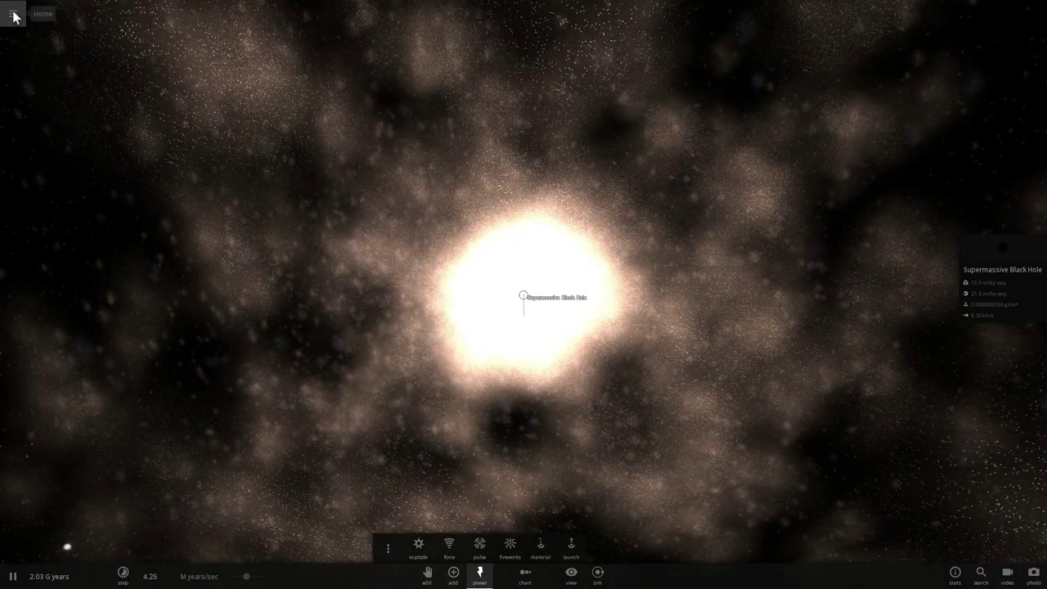
Step: Open the existing Supernova in Galaxy simulation
left_click(14, 15)
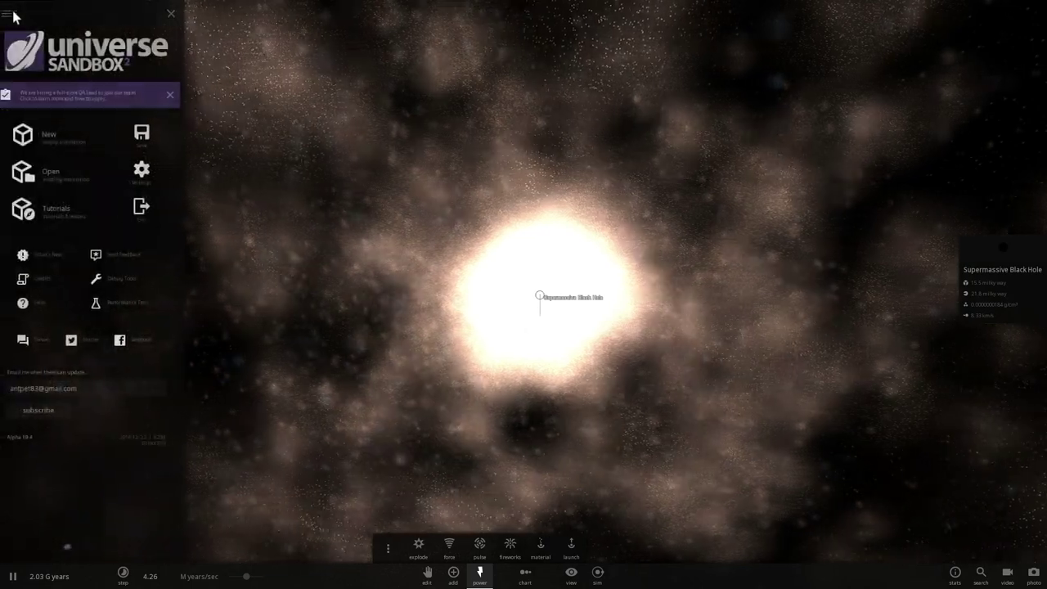
left_click(75, 173)
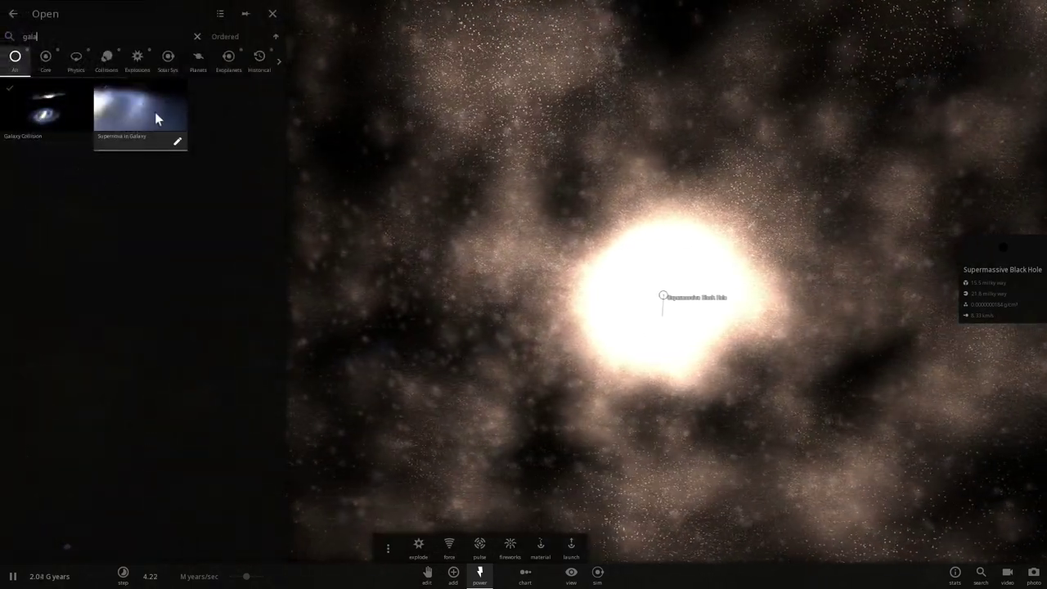
left_click(151, 110)
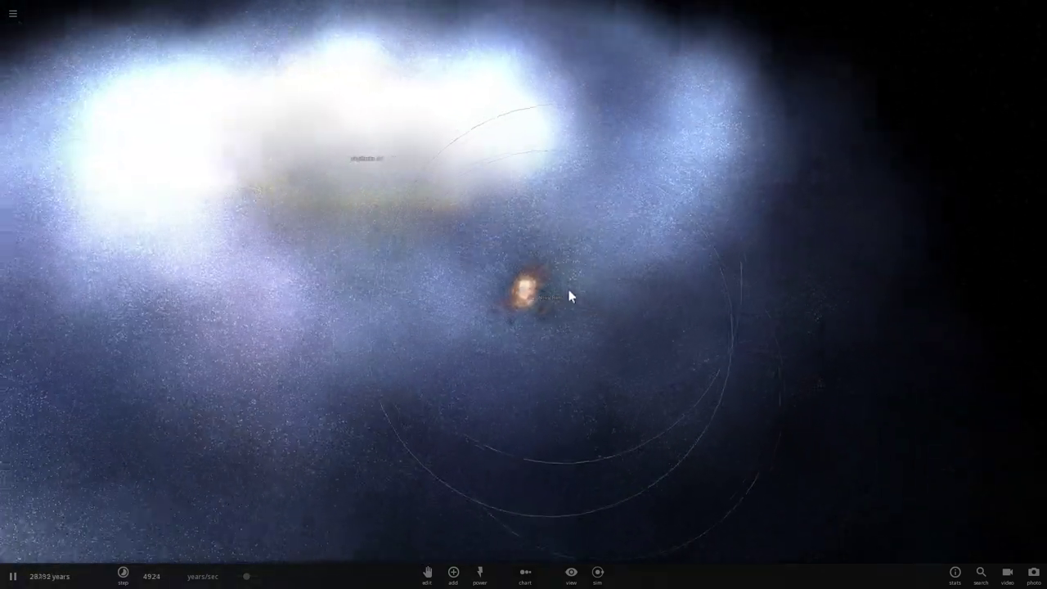
Step: Inspect the Sun Nova Remnant up close, and view its galaxy from outside, both tilted and edge-on
left_click(524, 299)
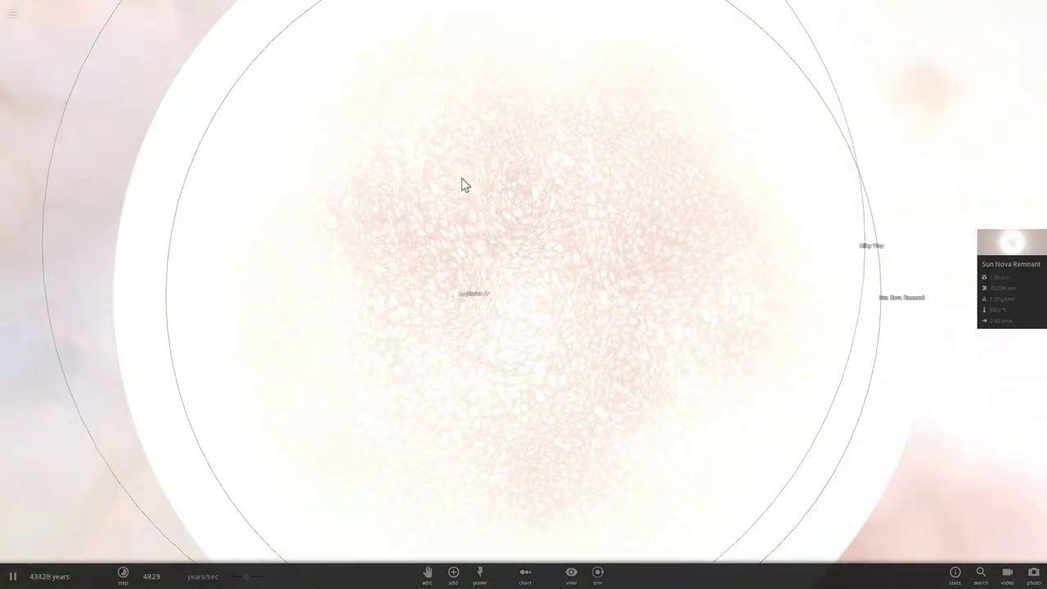
scroll(461, 179, "down", 6)
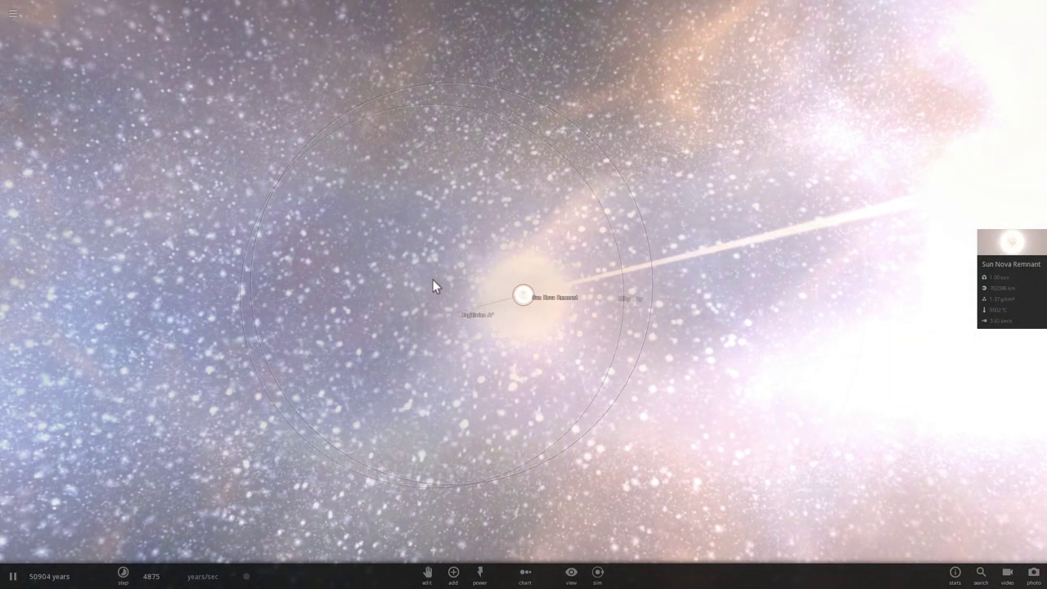
left_click_drag(433, 279, 360, 292)
left_click_drag(381, 326, 417, 345)
scroll(402, 292, "down", 5)
scroll(412, 366, "down", 3)
left_click_drag(488, 324, 435, 313)
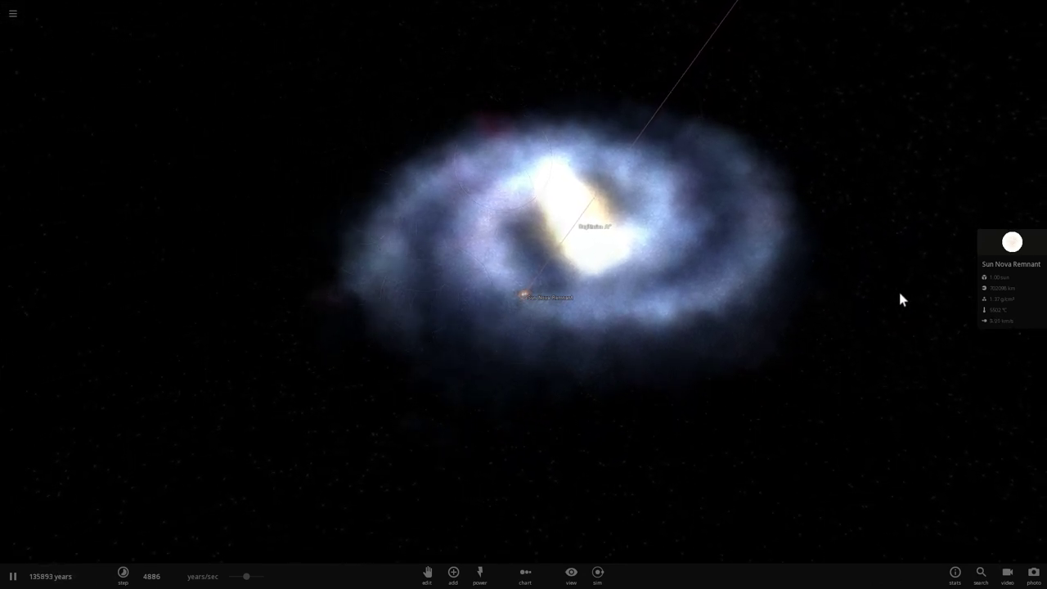
scroll(854, 296, "down", 2)
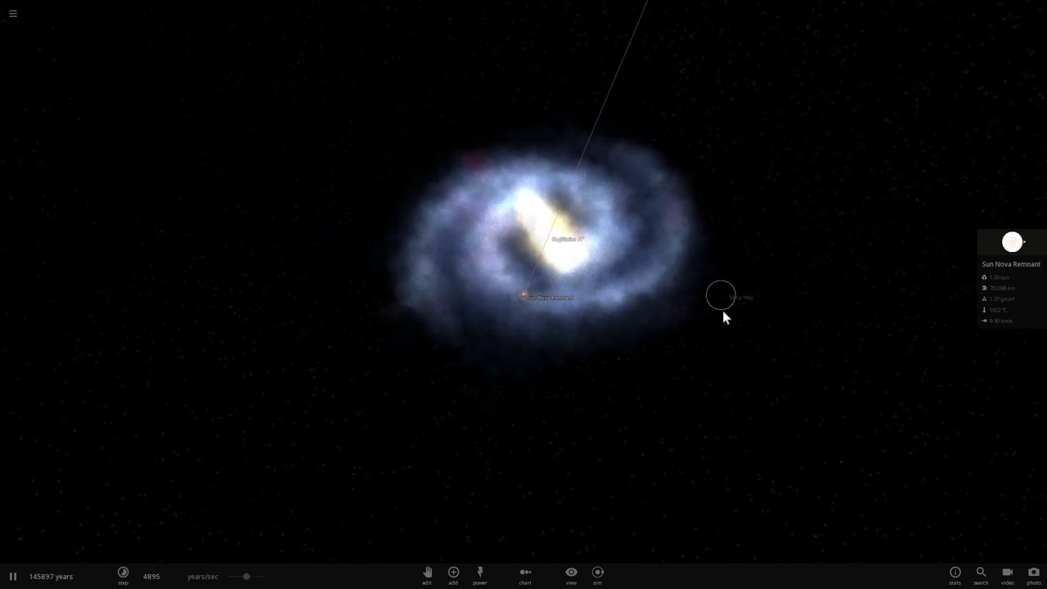
left_click_drag(718, 283, 755, 174)
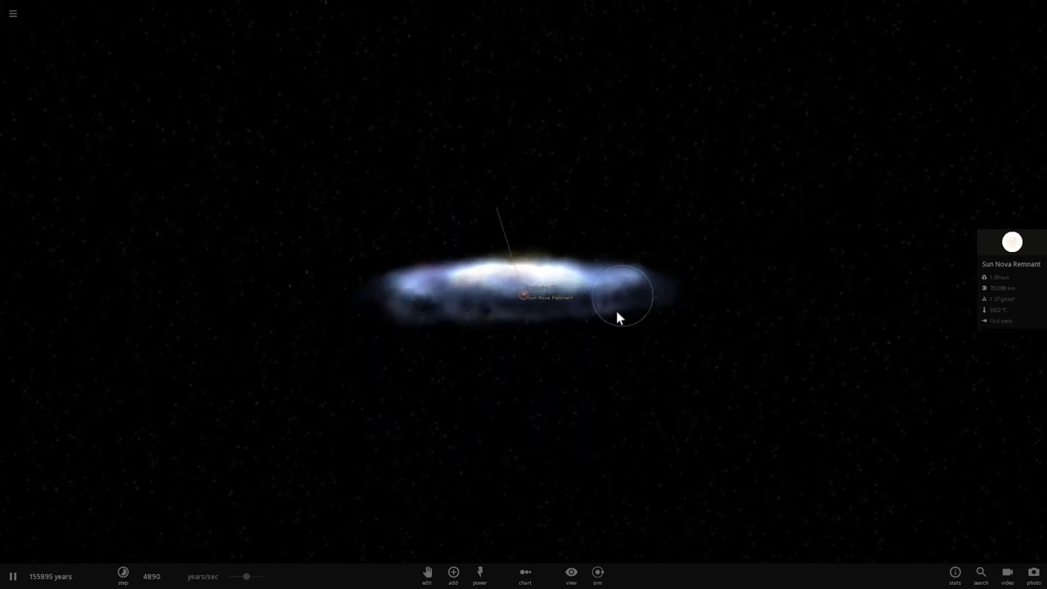
scroll(538, 290, "up", 3)
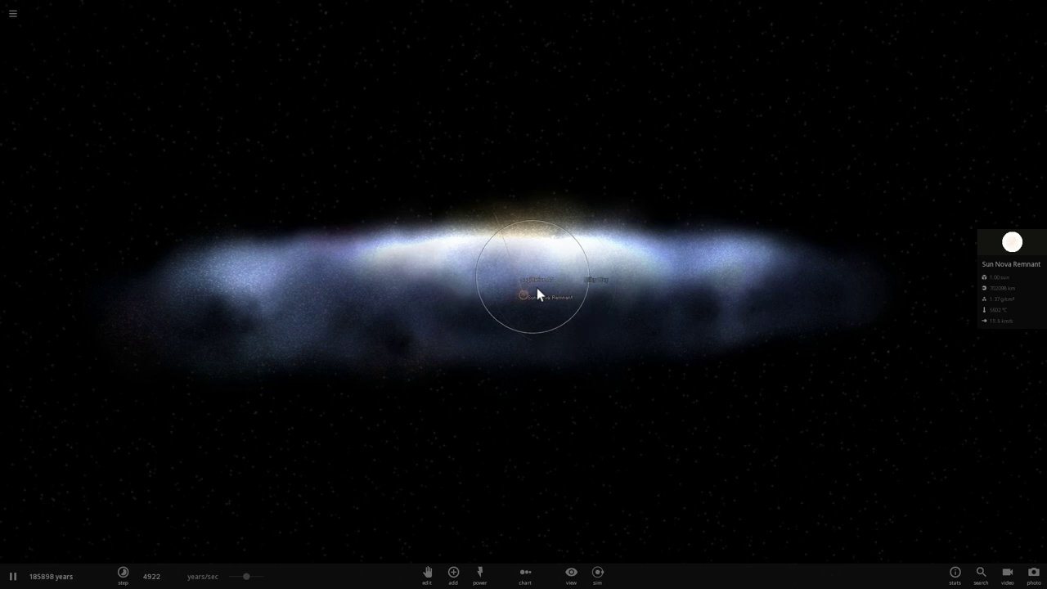
Step: Open the existing Galaxy Collision simulation
left_click(13, 14)
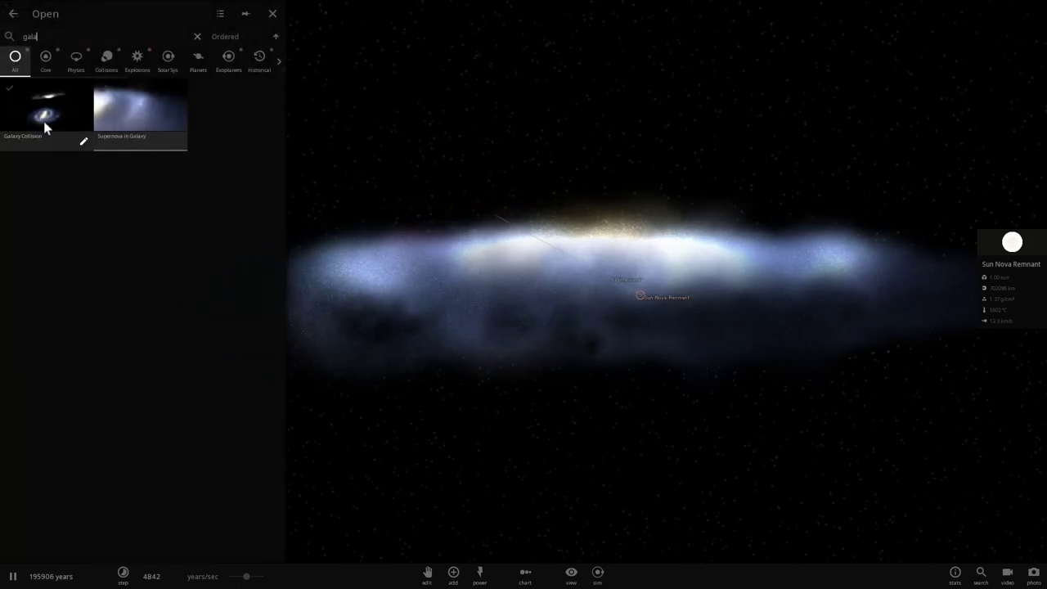
left_click(45, 125)
left_click(496, 360)
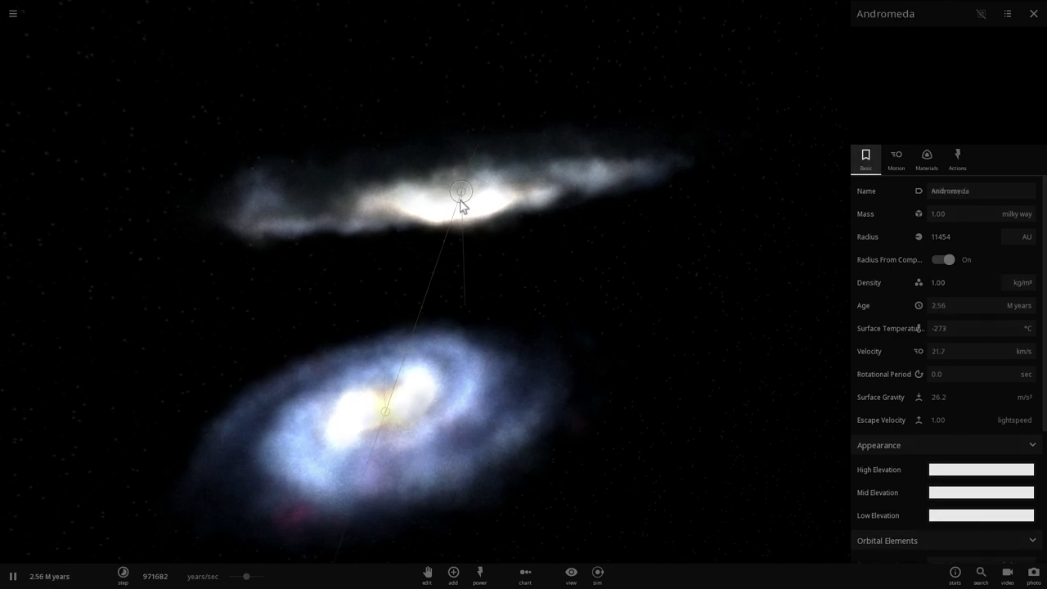
Step: Show the Milky Way's properties and watch its collision with Andromeda up close
left_click(406, 412)
left_click(408, 421)
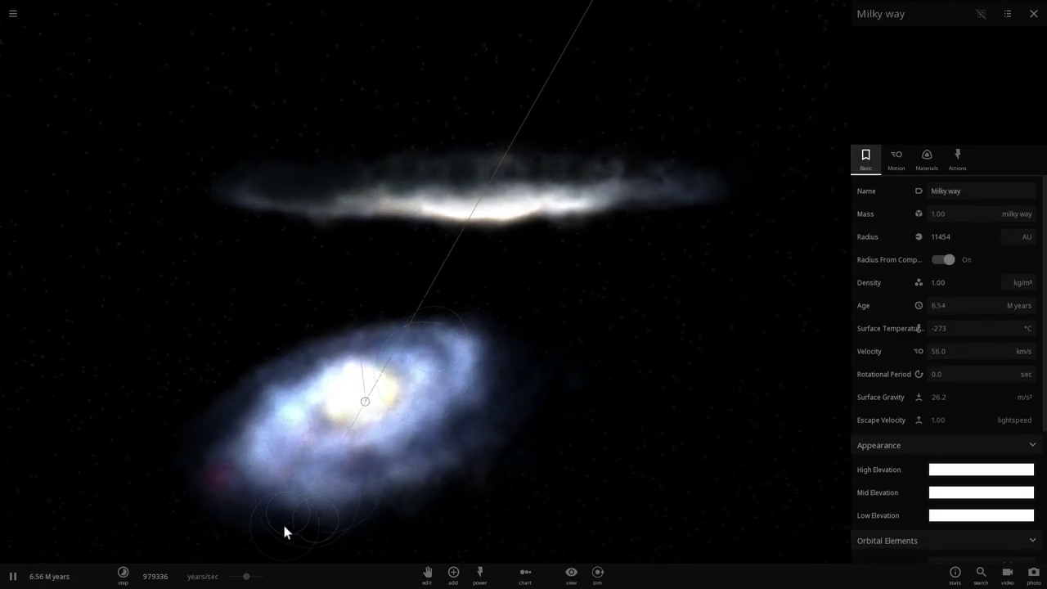
scroll(459, 340, "up", 5)
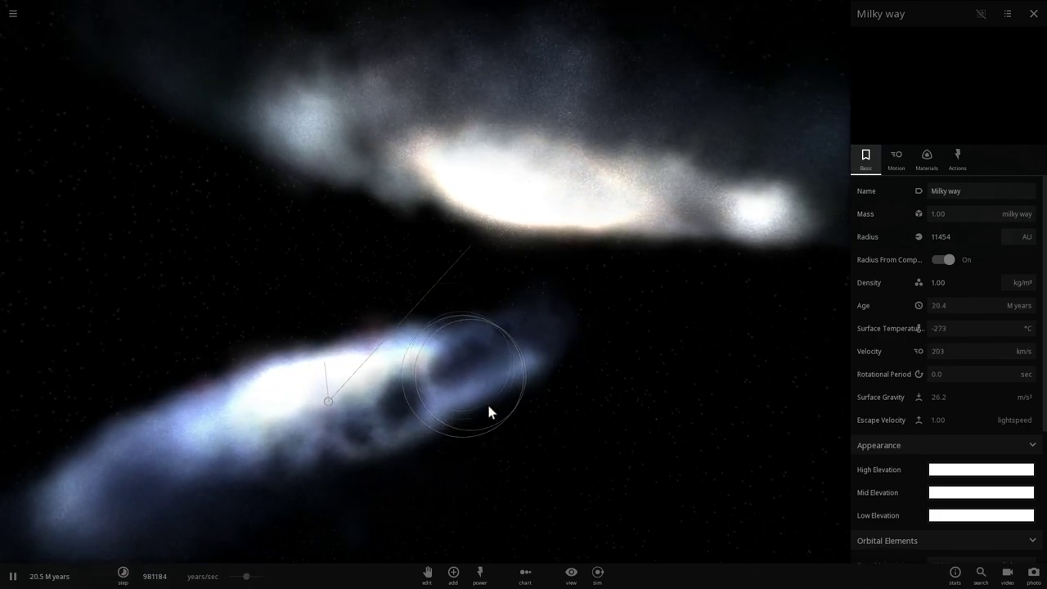
scroll(598, 330, "up", 3)
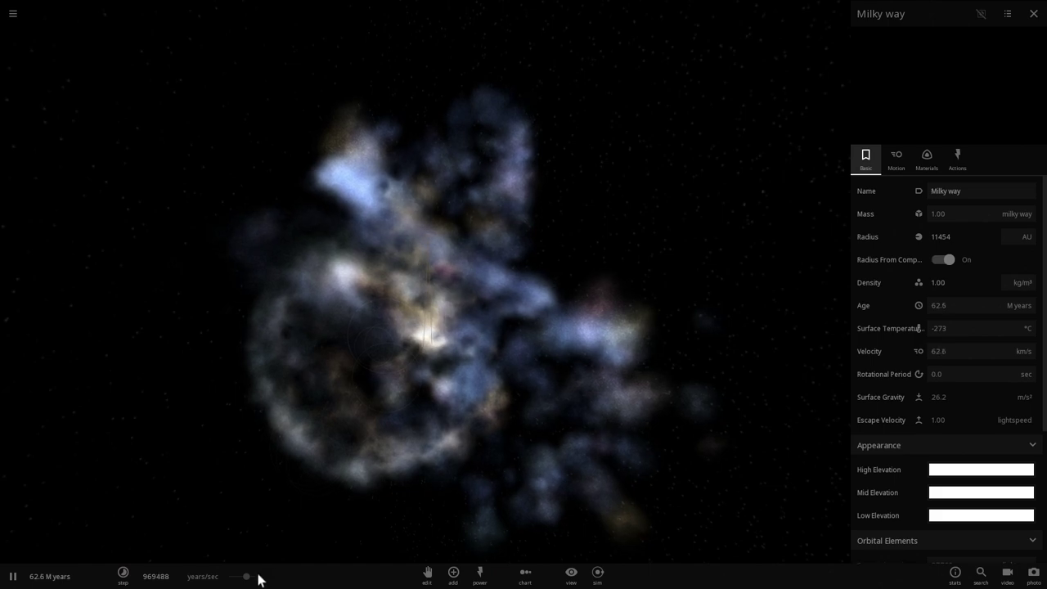
Step: Speed the simulation up to about 4.2 million years per second and examine the colliding galaxies' remains near and far
mouse_move(263, 577)
left_click_drag(265, 577, 280, 569)
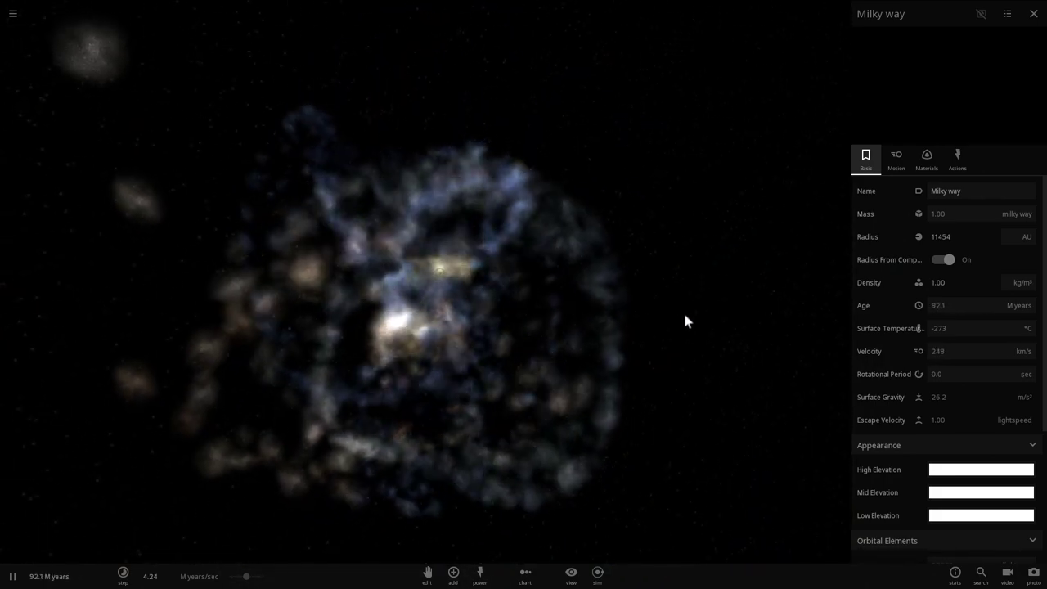
left_click_drag(684, 314, 428, 393)
left_click(427, 394)
scroll(547, 330, "up", 5)
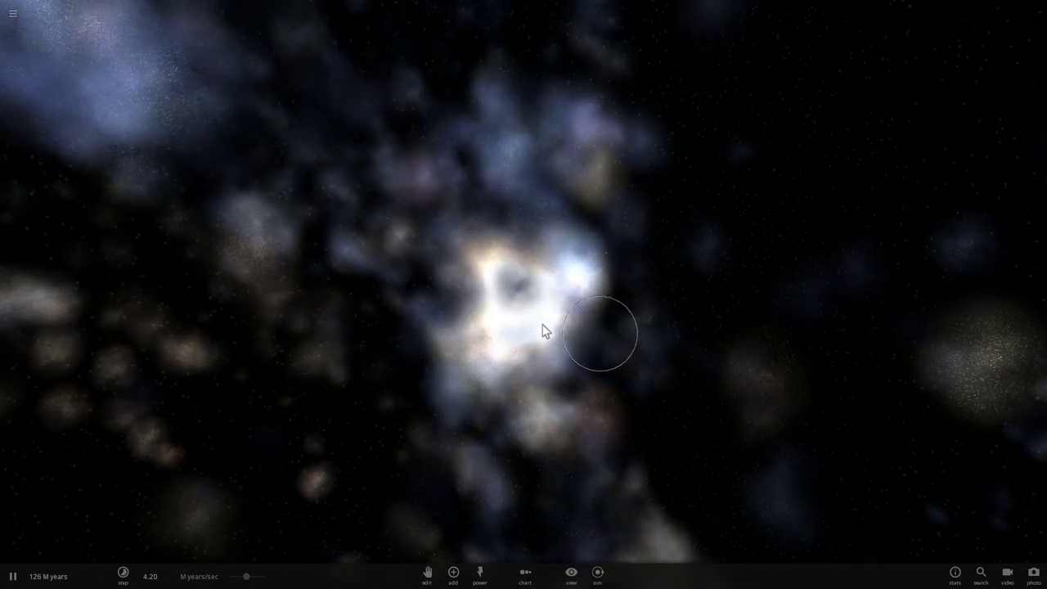
scroll(535, 301, "down", 3)
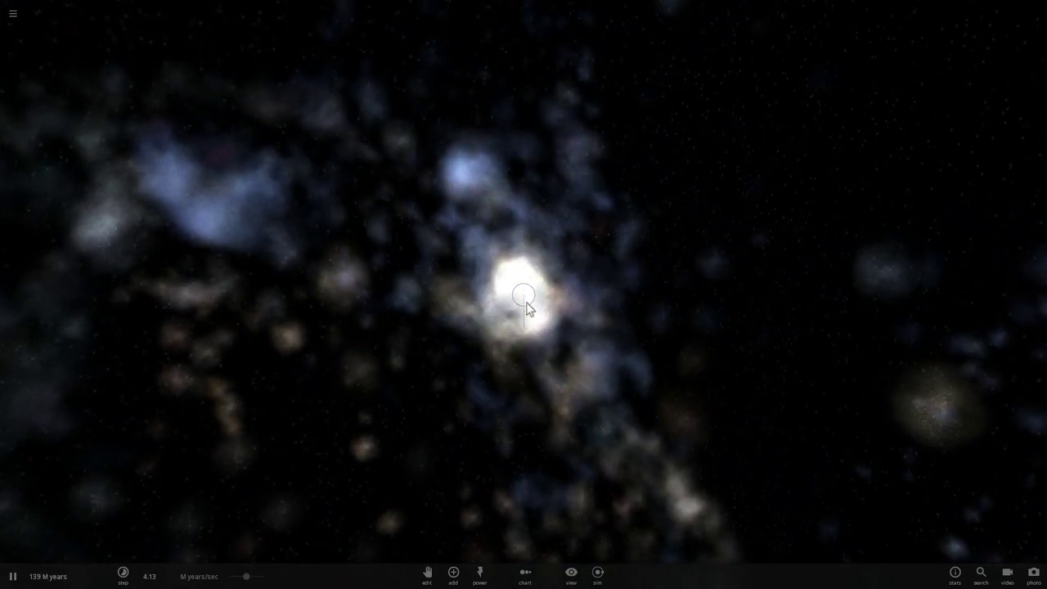
scroll(528, 304, "down", 5)
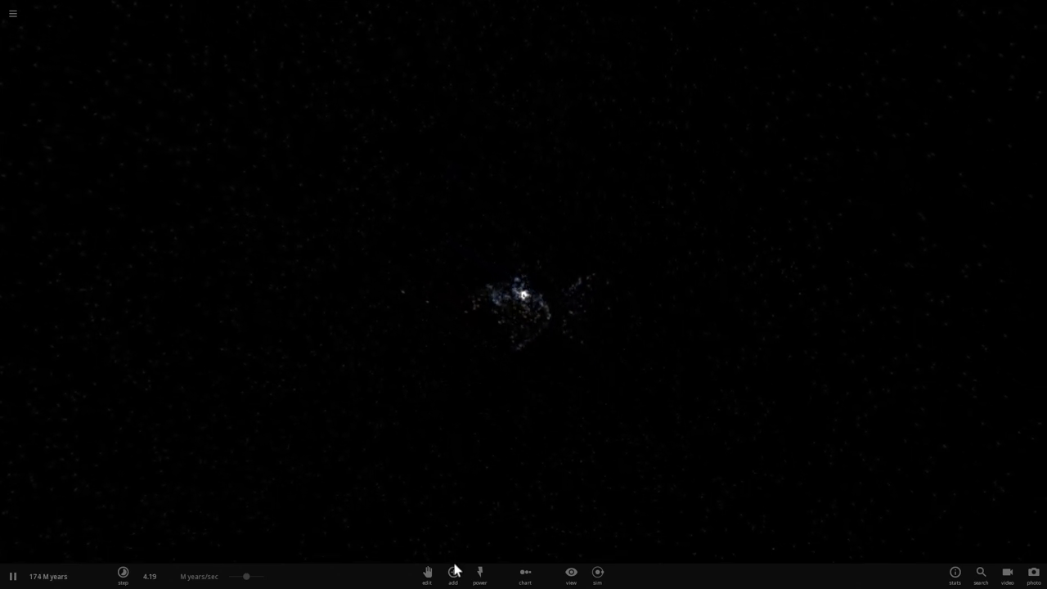
Step: Add more galaxies from the galaxy object category around the remains of the collision
left_click(454, 572)
left_click(279, 492)
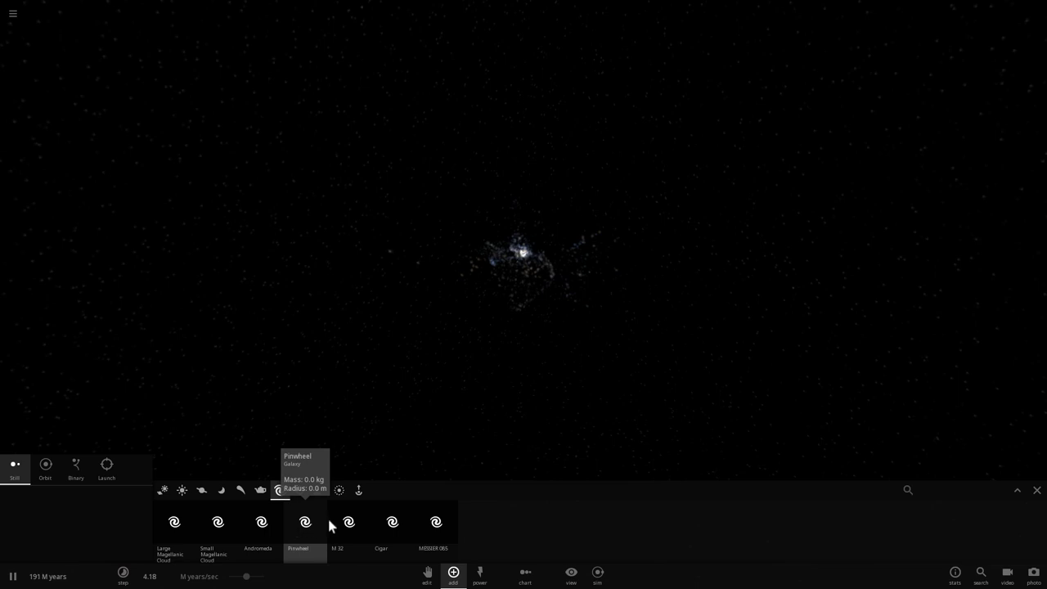
left_click(374, 528)
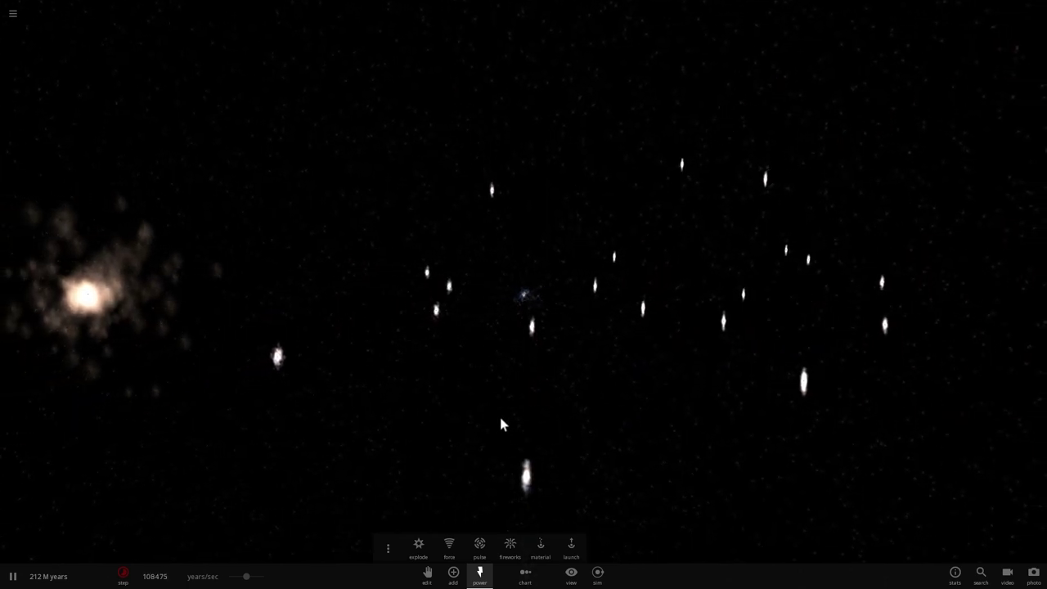
Step: Examine the added galaxies around the collision remains from far away, close up and different angles
scroll(504, 416, "down", 3)
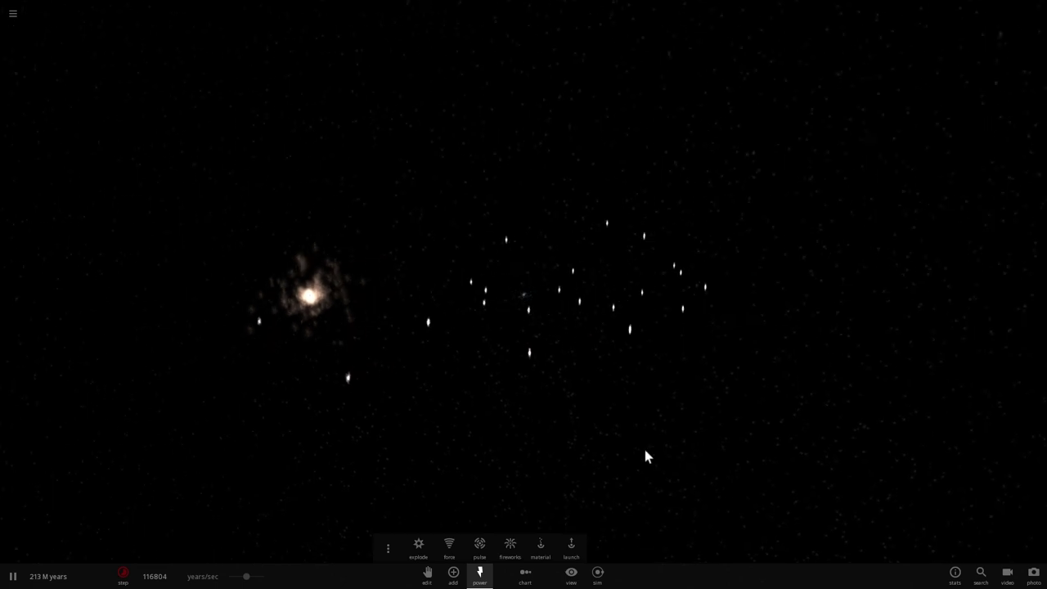
scroll(644, 450, "up", 3)
scroll(644, 447, "down", 2)
scroll(646, 446, "down", 5)
scroll(645, 427, "down", 5)
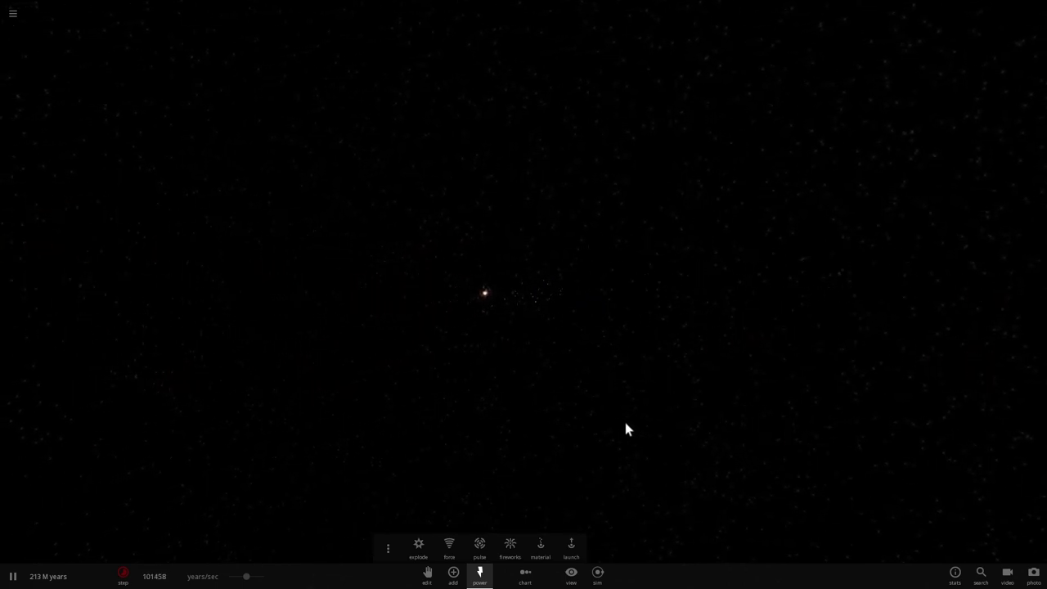
scroll(580, 367, "up", 10)
scroll(563, 350, "up", 3)
left_click_drag(568, 354, 444, 359)
left_click_drag(642, 391, 550, 380)
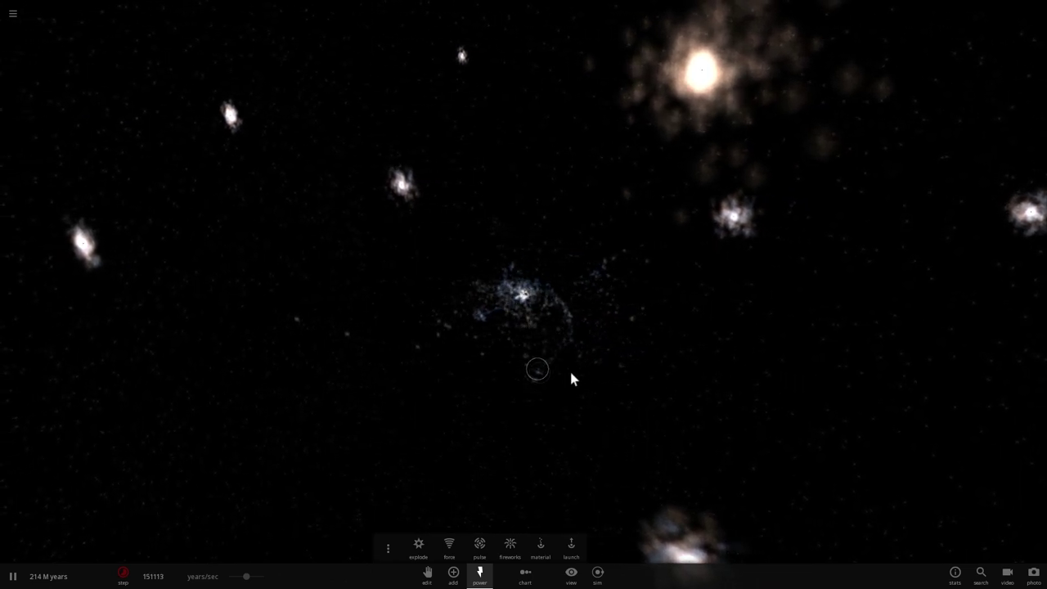
Step: Examine the scattered galaxies surrounding the collision remains from new angles and closer in
left_click_drag(652, 411, 614, 381)
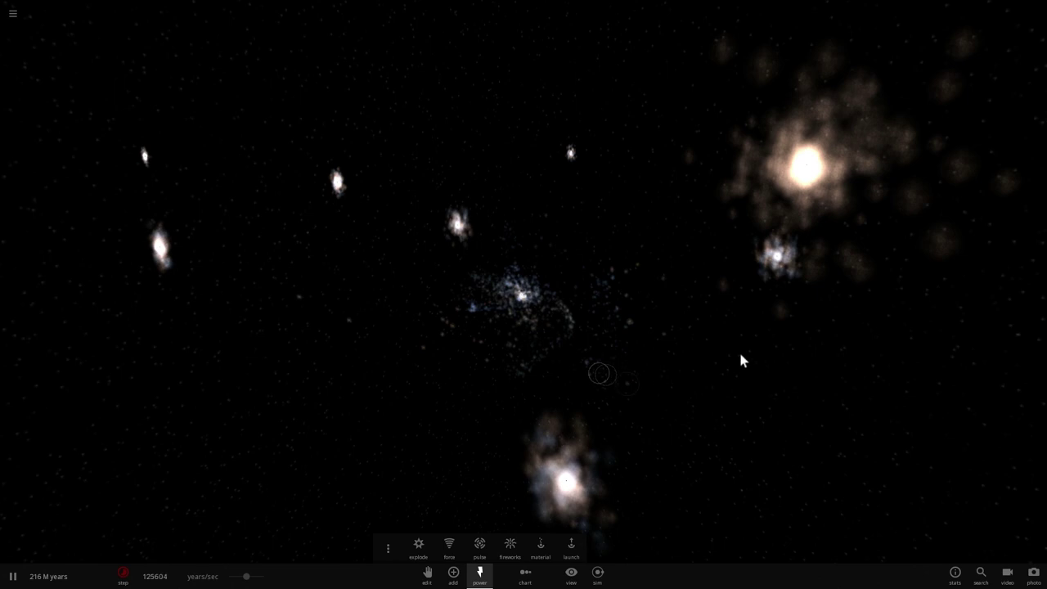
left_click_drag(741, 360, 642, 302)
scroll(643, 302, "up", 3)
scroll(534, 292, "up", 4)
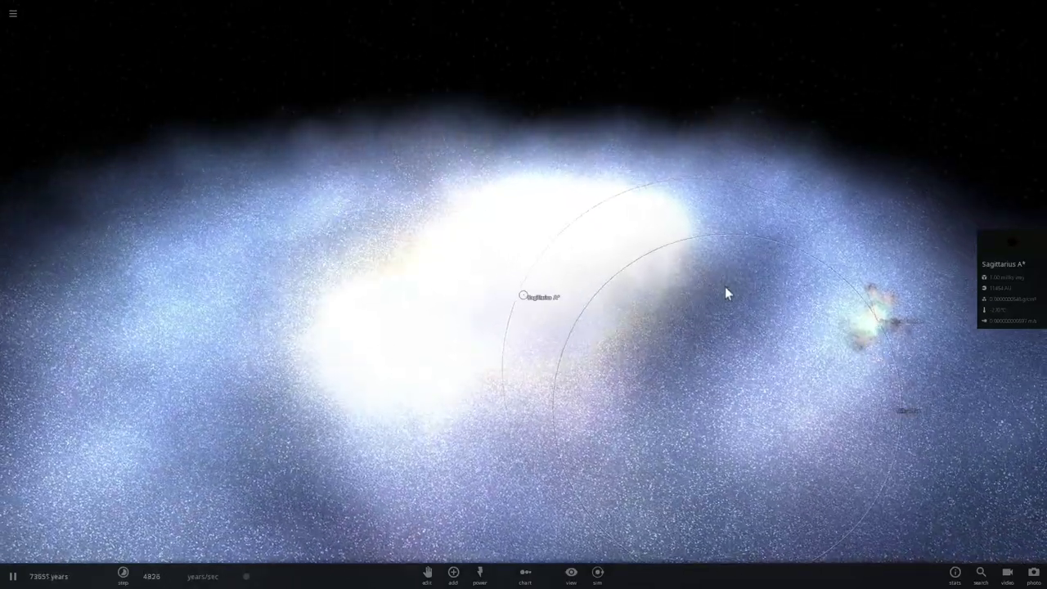
Step: Examine the Milky Way around Sagittarius A* from nearby and from far enough away to see the whole spiral
scroll(725, 287, "down", 3)
left_click_drag(617, 325, 676, 320)
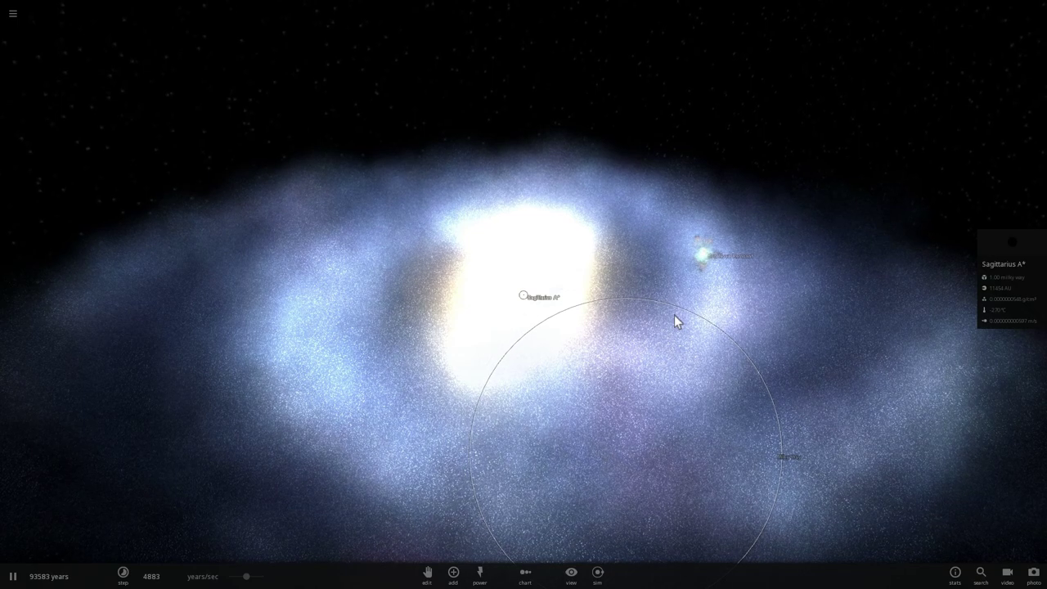
left_click_drag(676, 319, 509, 360)
scroll(556, 344, "down", 5)
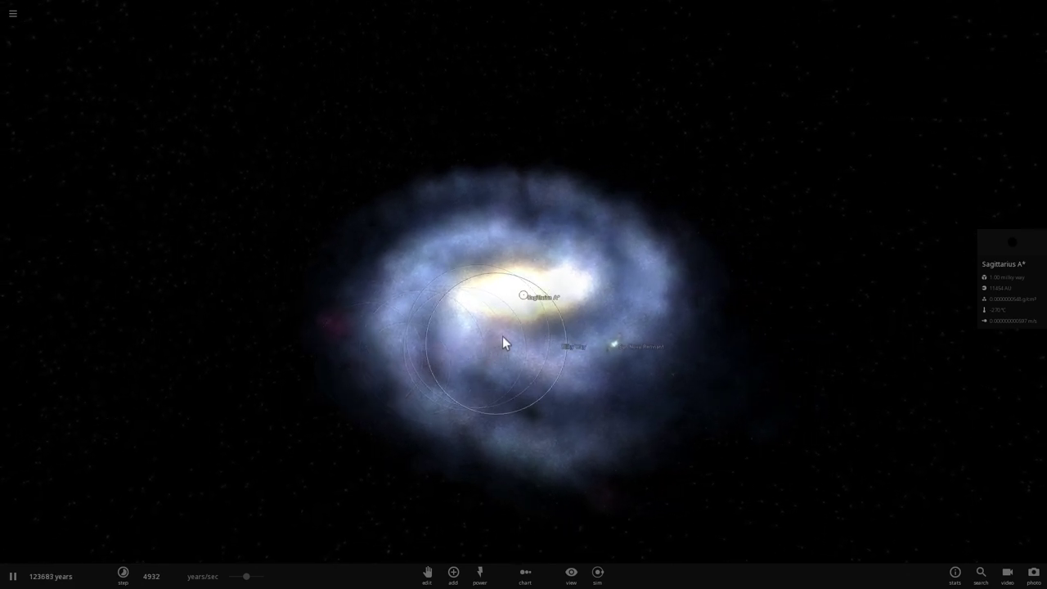
left_click_drag(503, 336, 487, 325)
scroll(573, 298, "up", 1)
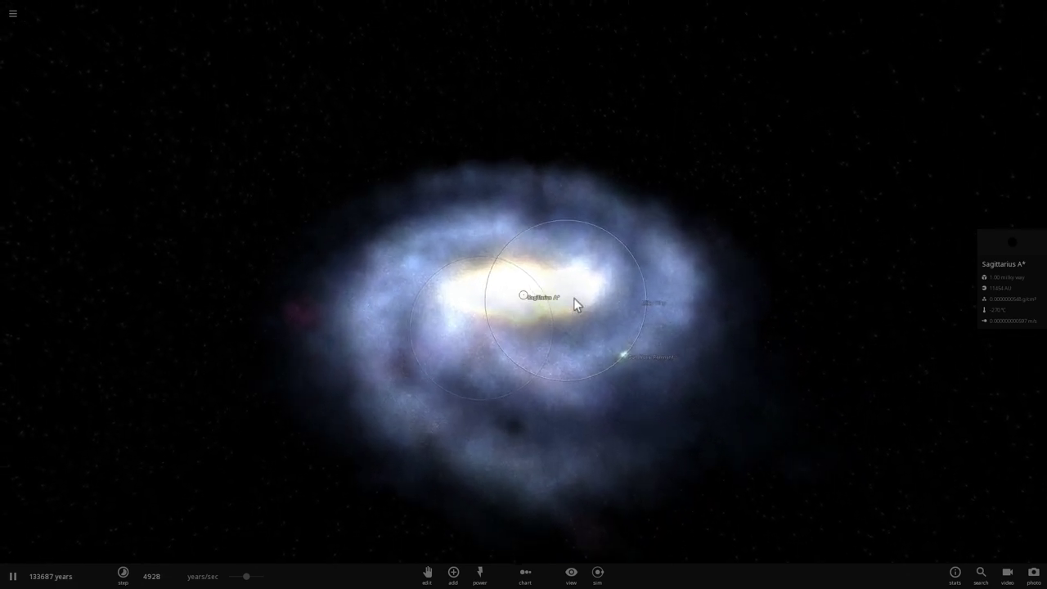
Step: Examine the Milky Way's bright core around Sagittarius A* up close from several low angles
left_click_drag(556, 331, 598, 374)
scroll(537, 305, "up", 2)
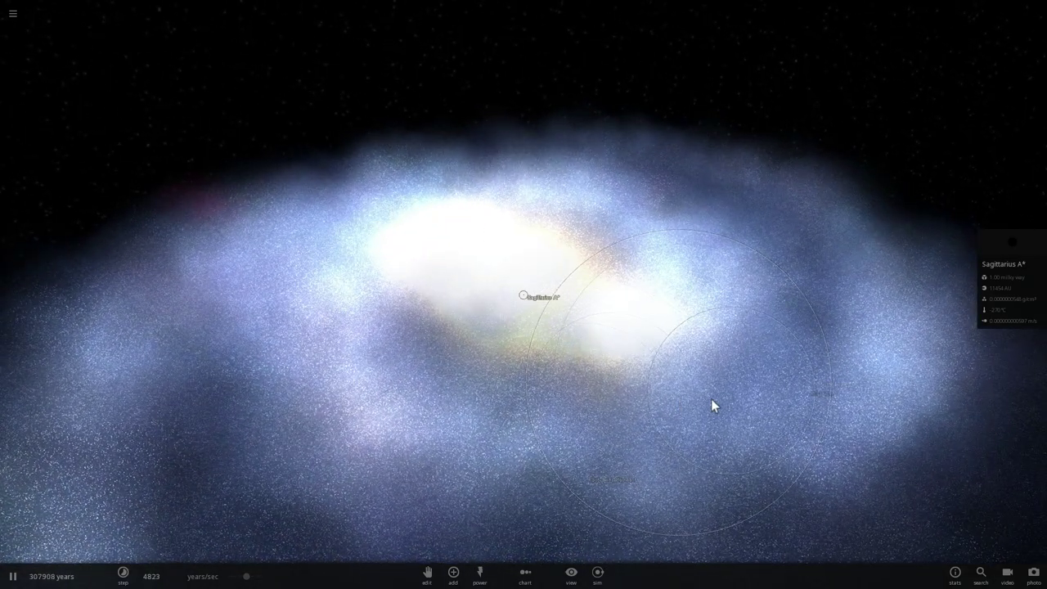
left_click_drag(711, 399, 508, 292)
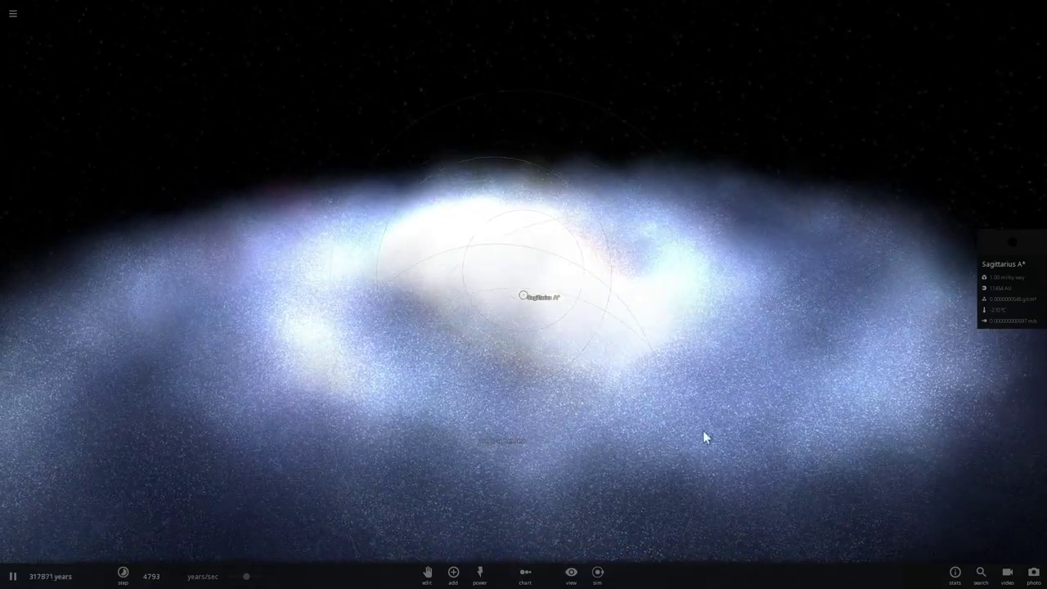
left_click_drag(588, 212, 484, 331)
scroll(538, 359, "down", 3)
scroll(532, 364, "up", 3)
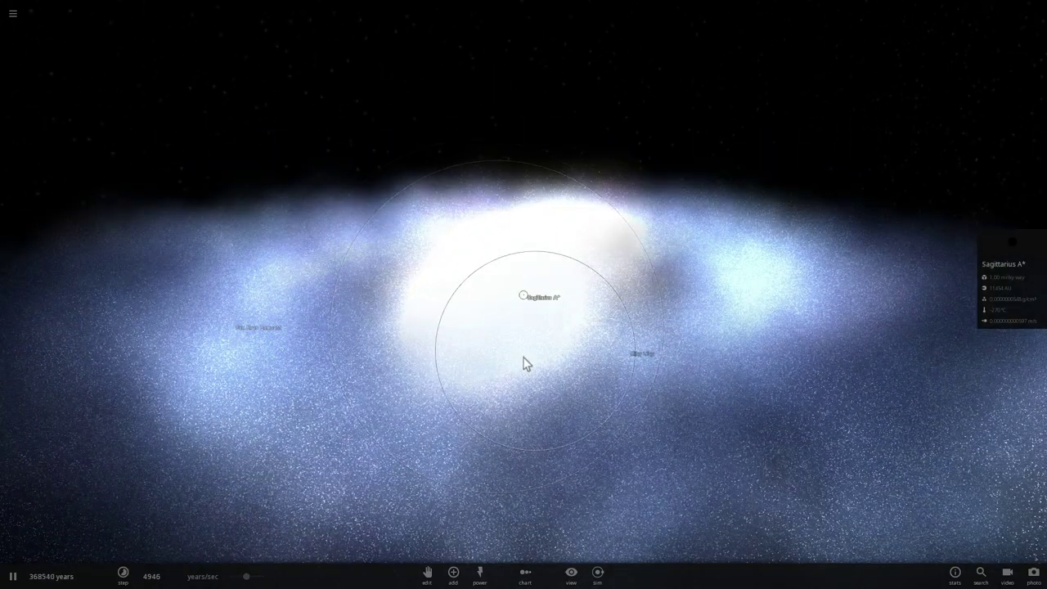
left_click_drag(525, 364, 427, 387)
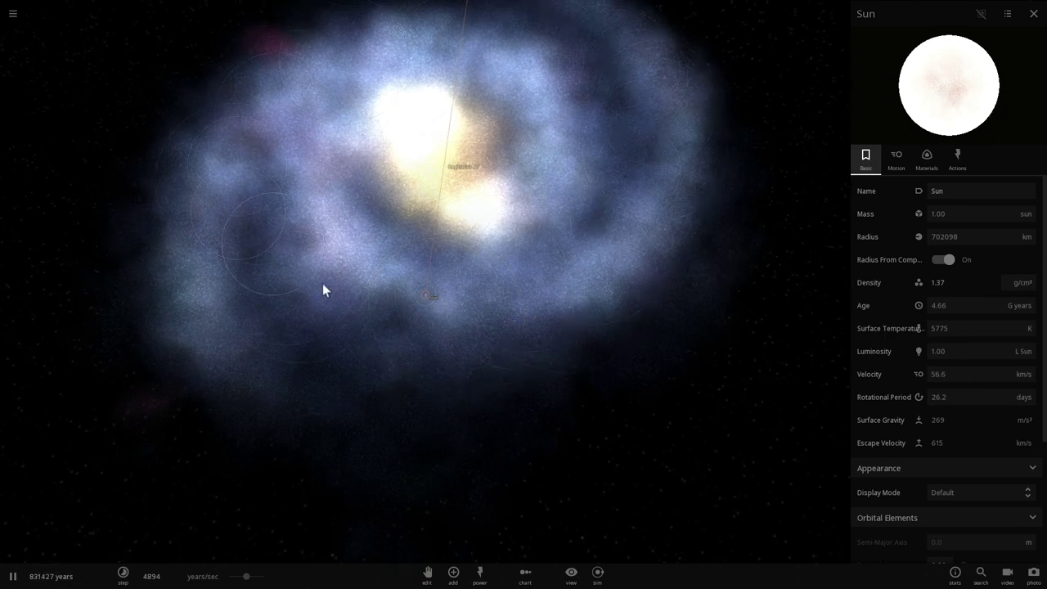
Step: Show the properties of Sagittarius A* and the Milky Way while viewing the galaxy from around the Sun
left_click_drag(392, 307, 354, 216)
left_click(379, 218)
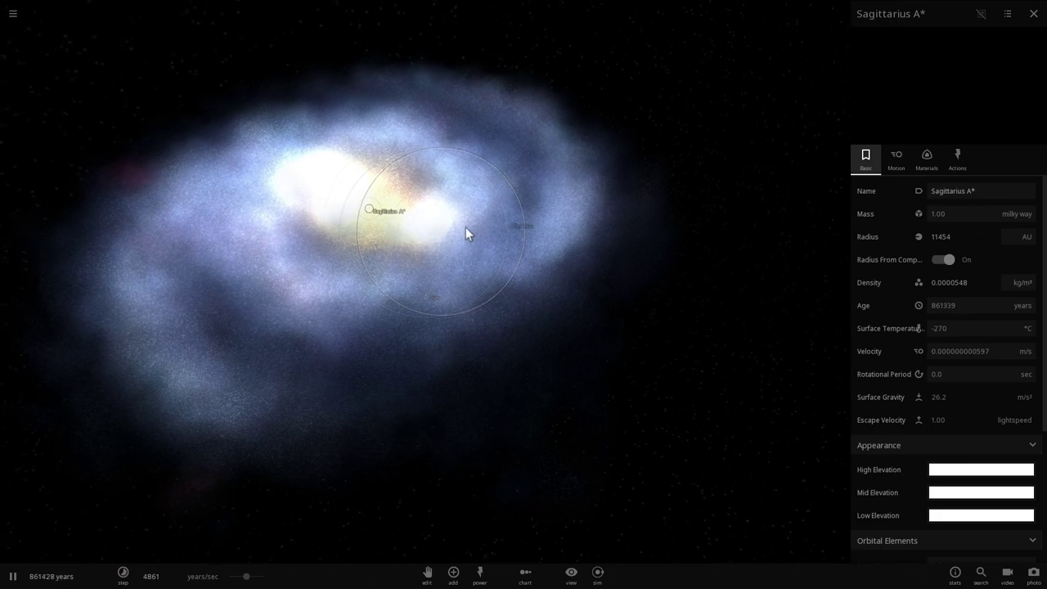
left_click_drag(469, 224, 363, 263)
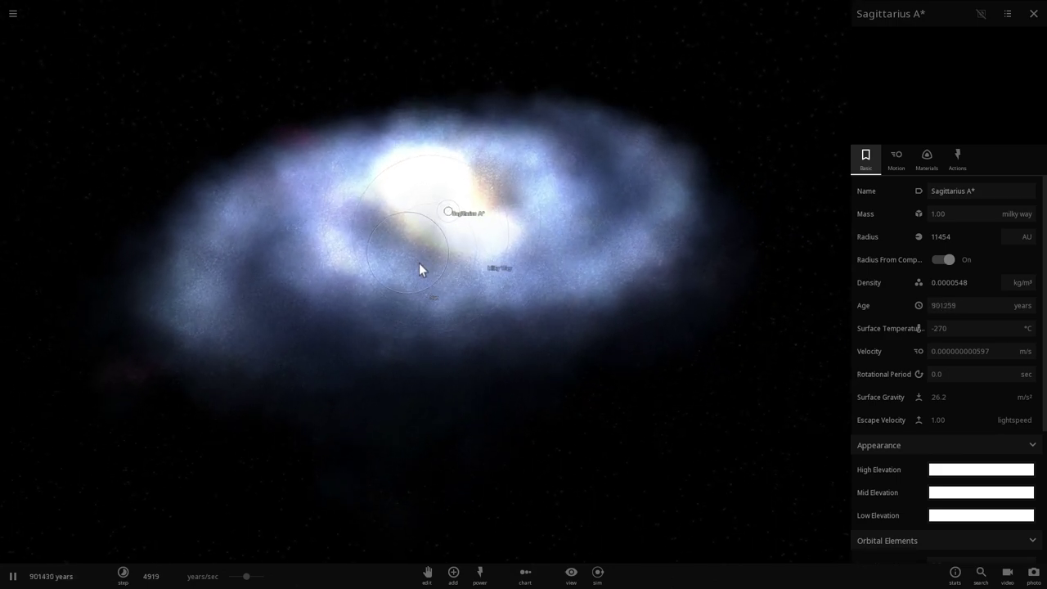
left_click(429, 291)
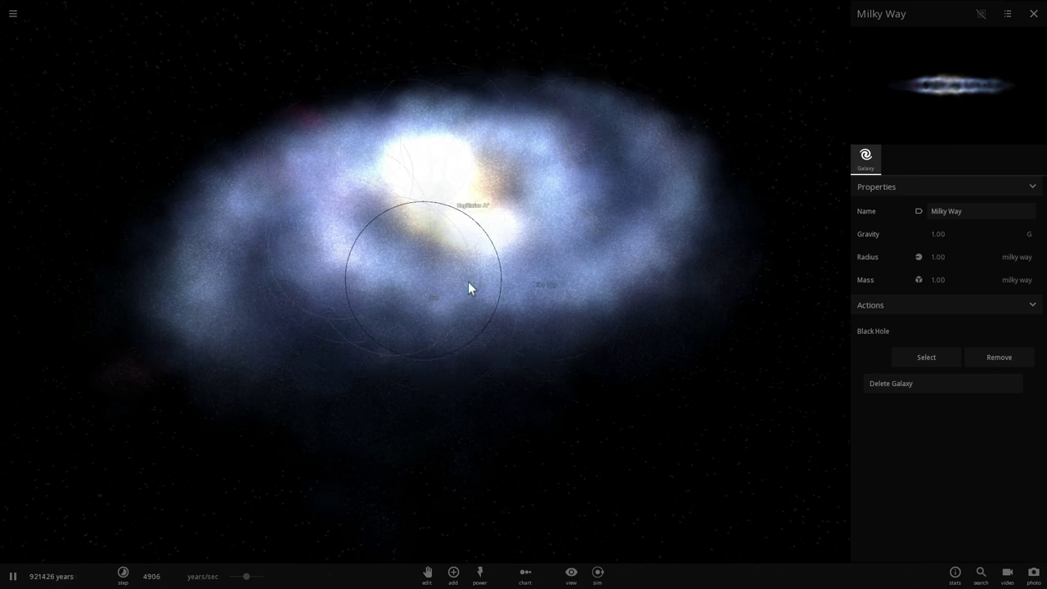
left_click_drag(483, 314, 463, 358)
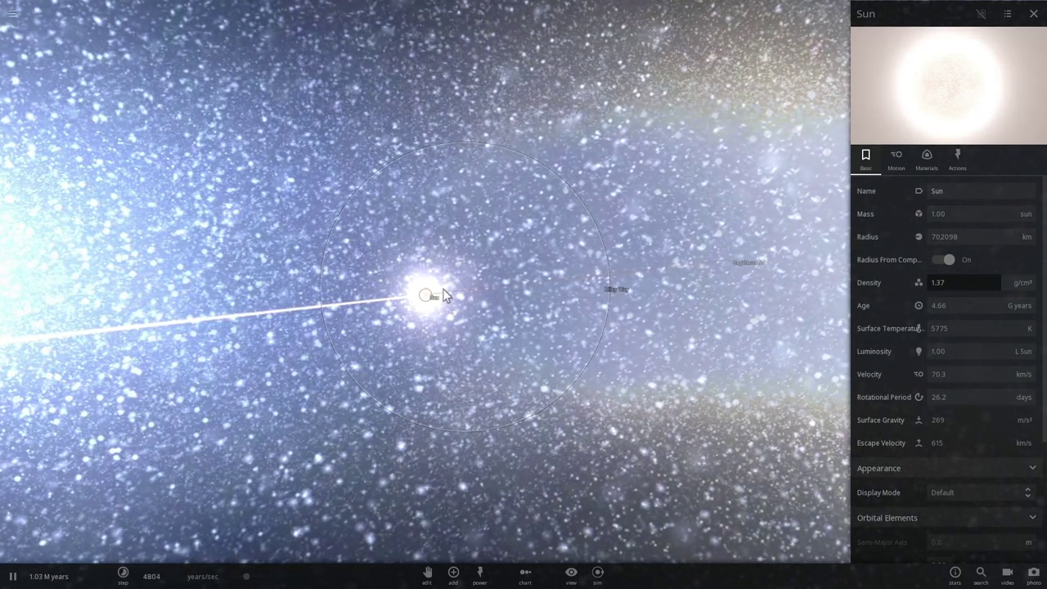
Step: Explode the Sun inside the Milky Way and speed the simulation up to about 1.27 days per second
left_click_drag(441, 300, 544, 290)
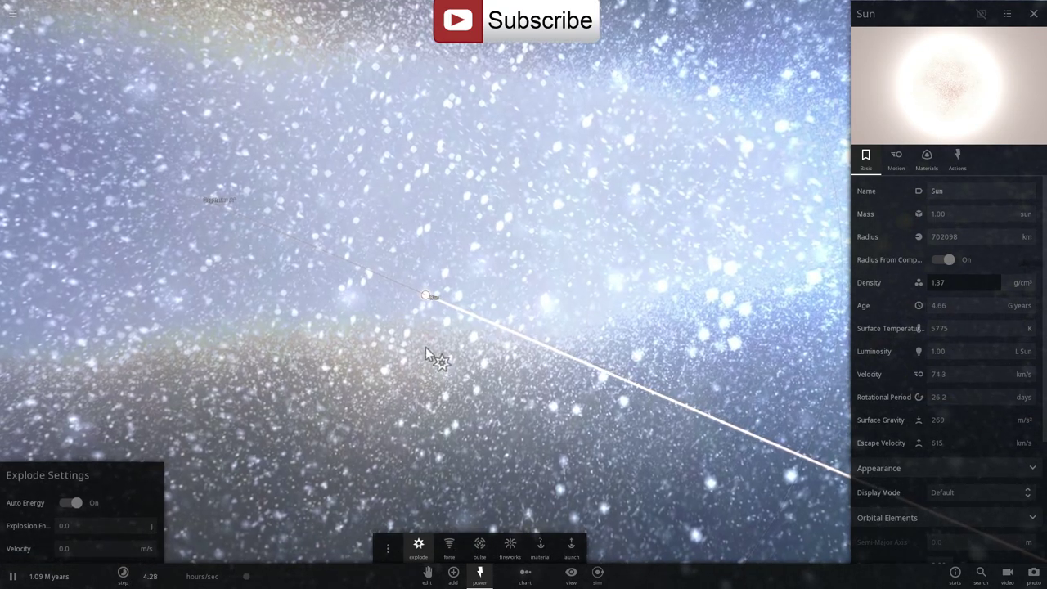
left_click(430, 292)
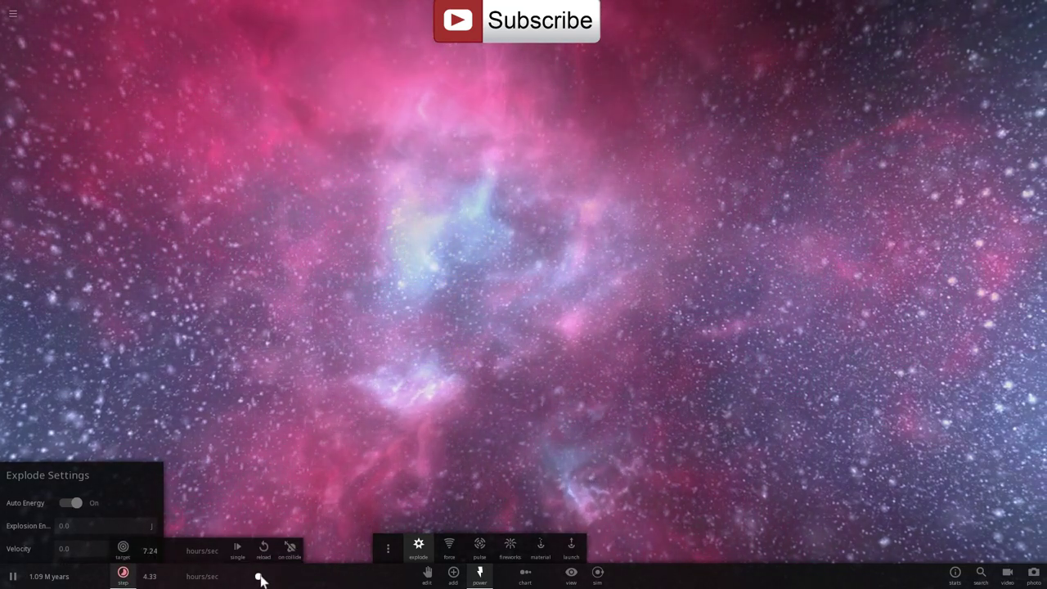
left_click_drag(260, 576, 269, 576)
key("Escape")
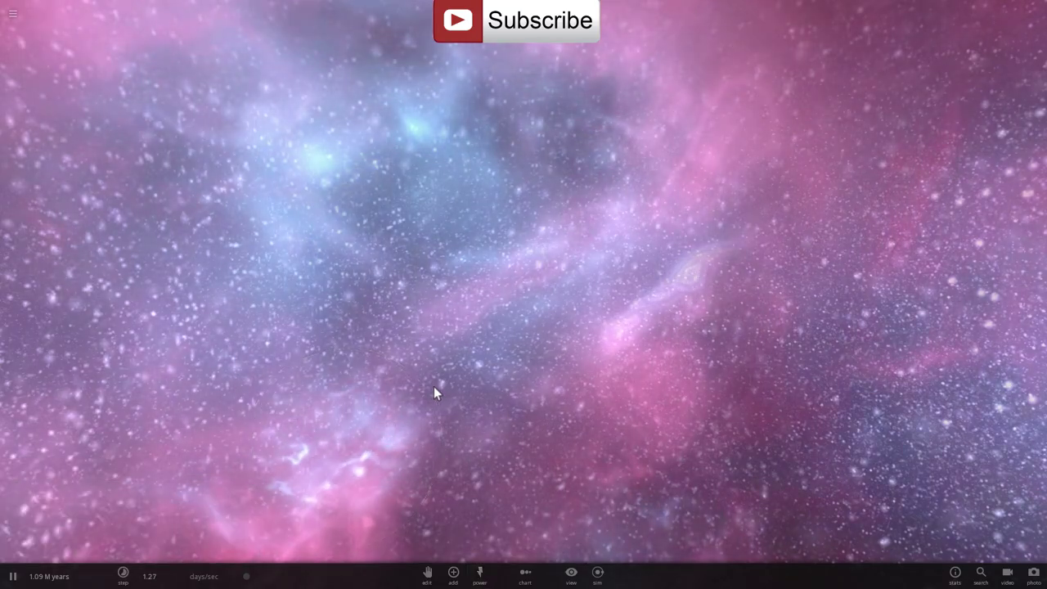